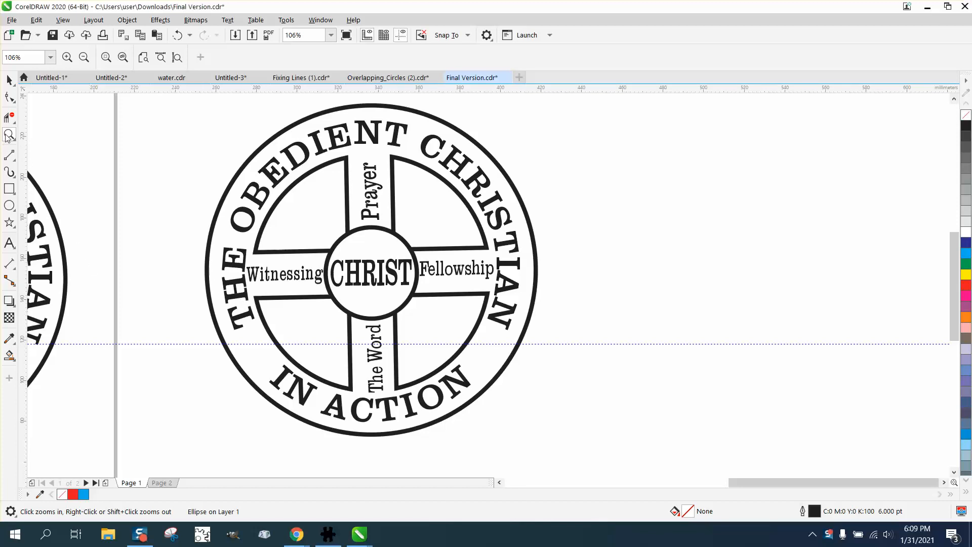
# Pull the curved title text off the emblem and straighten it.
pyautogui.moveTo(190, 279); pyautogui.dragTo(294, 344)
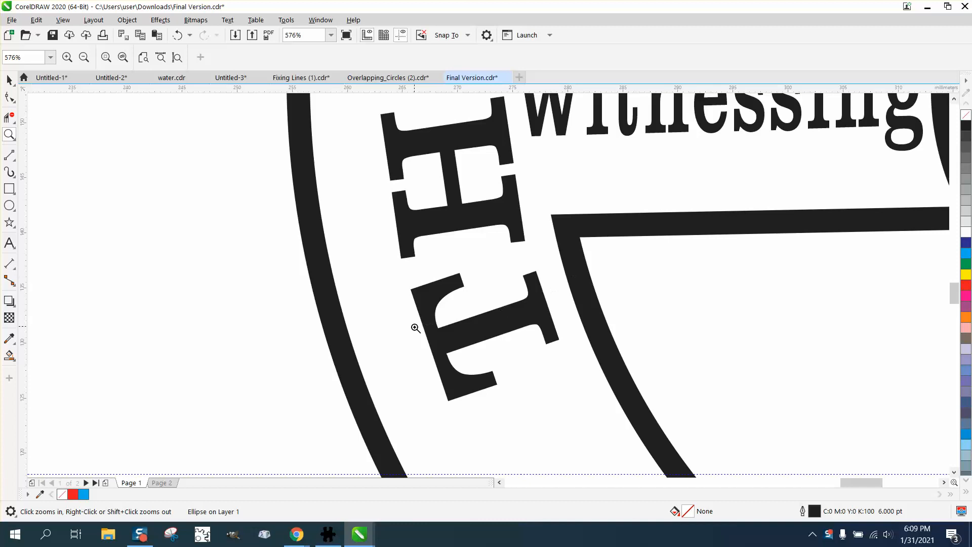
pyautogui.scroll(-4, 165, 274)
pyautogui.scroll(-4, 230, 313)
pyautogui.scroll(-2, 304, 354)
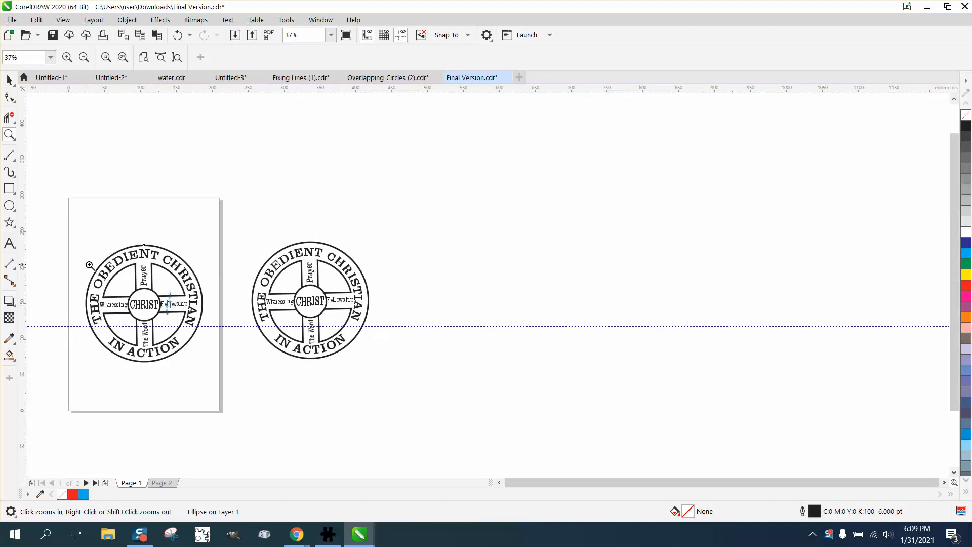
pyautogui.moveTo(60, 227); pyautogui.dragTo(315, 392)
pyautogui.press('space')
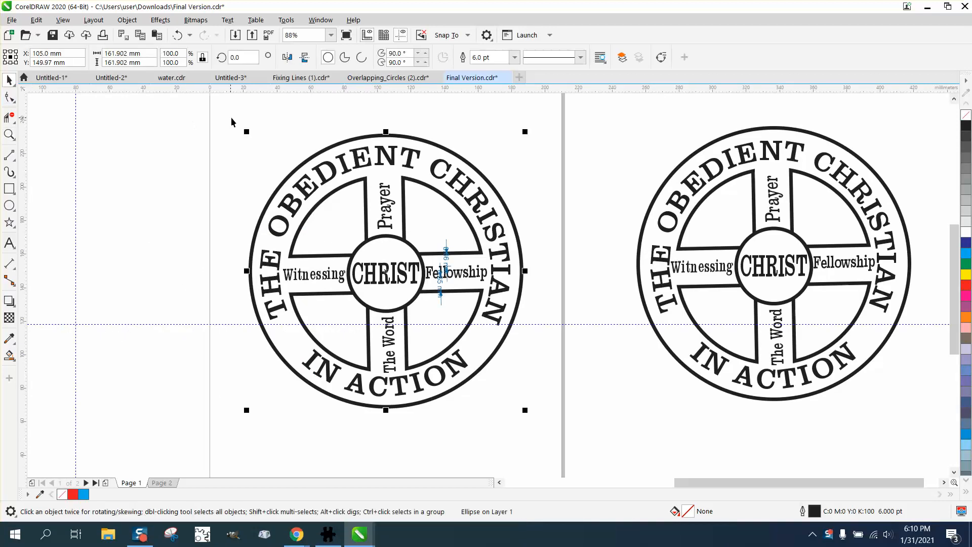
pyautogui.click(399, 122)
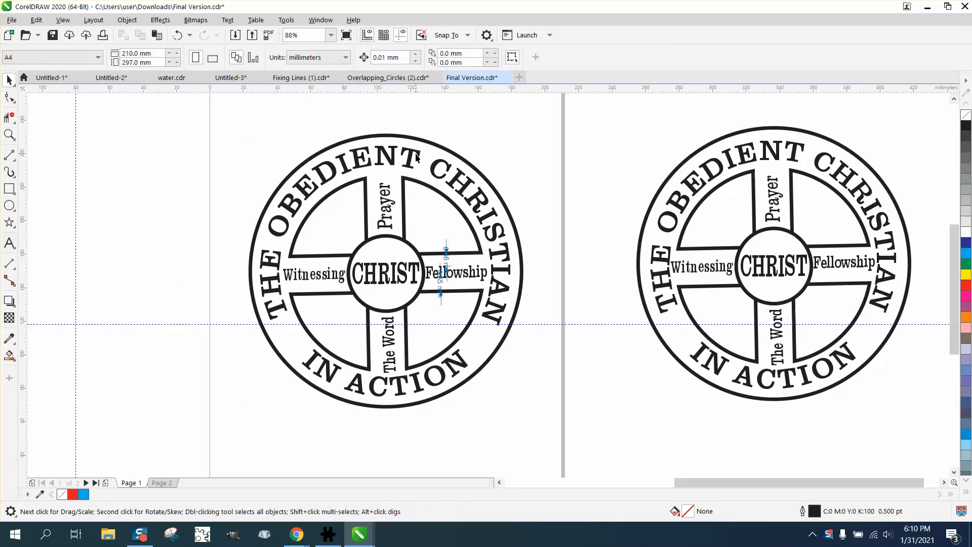
pyautogui.click(417, 157)
pyautogui.moveTo(417, 157); pyautogui.dragTo(143, 116)
pyautogui.click(228, 19)
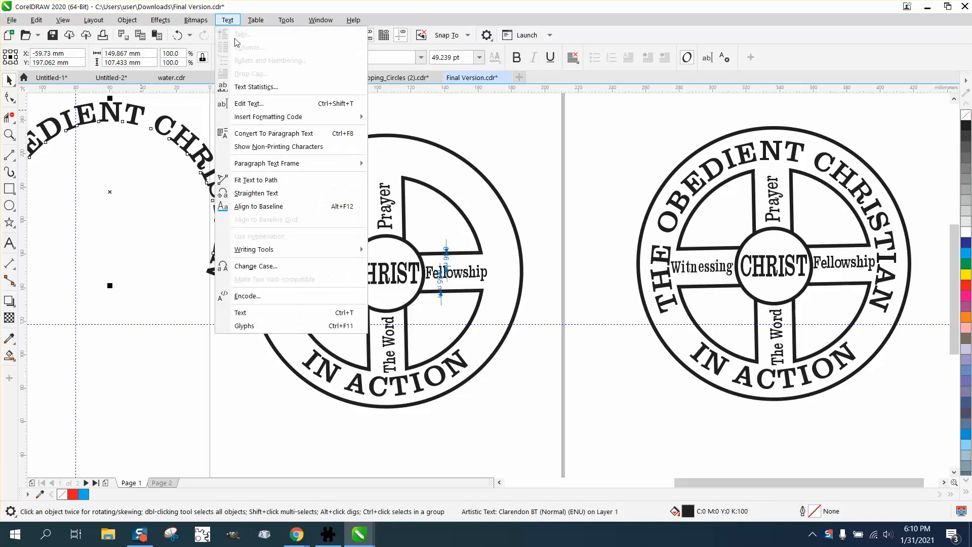
pyautogui.click(262, 194)
# Move the straightened title above the page and rotate it level.
pyautogui.scroll(-2, 286, 209)
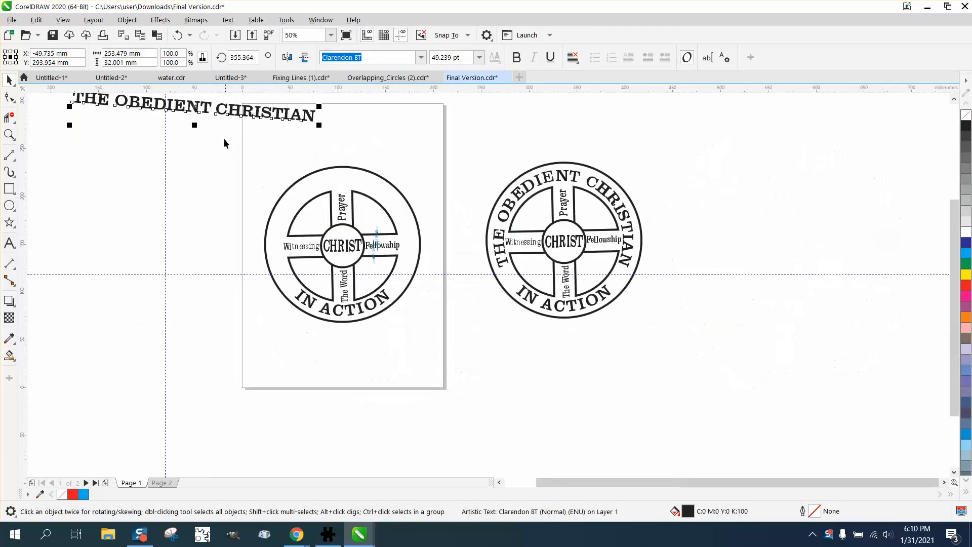
pyautogui.moveTo(196, 106); pyautogui.dragTo(296, 131)
pyautogui.click(297, 131)
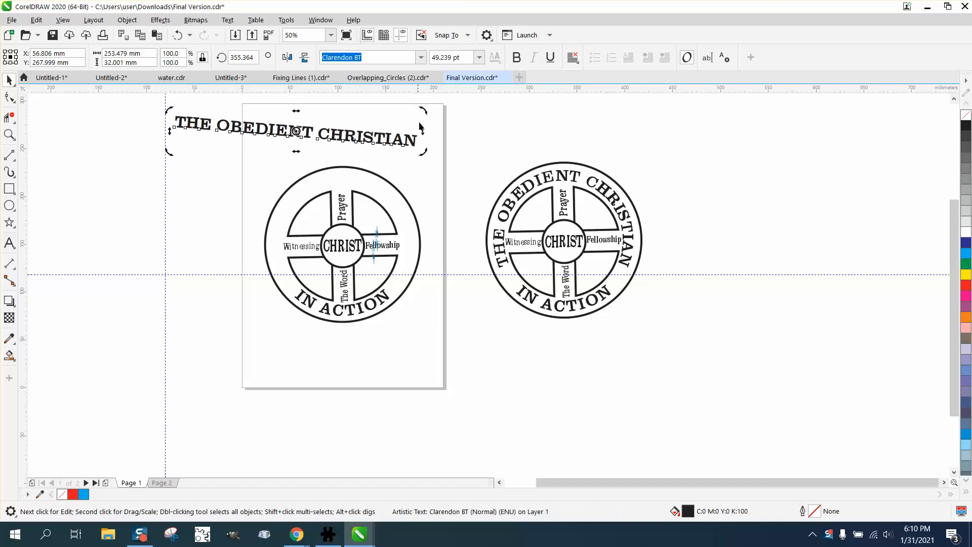
pyautogui.moveTo(424, 111); pyautogui.dragTo(422, 100)
pyautogui.click(469, 136)
# Set the nudge distance to 170 mm.
pyautogui.click(9, 135)
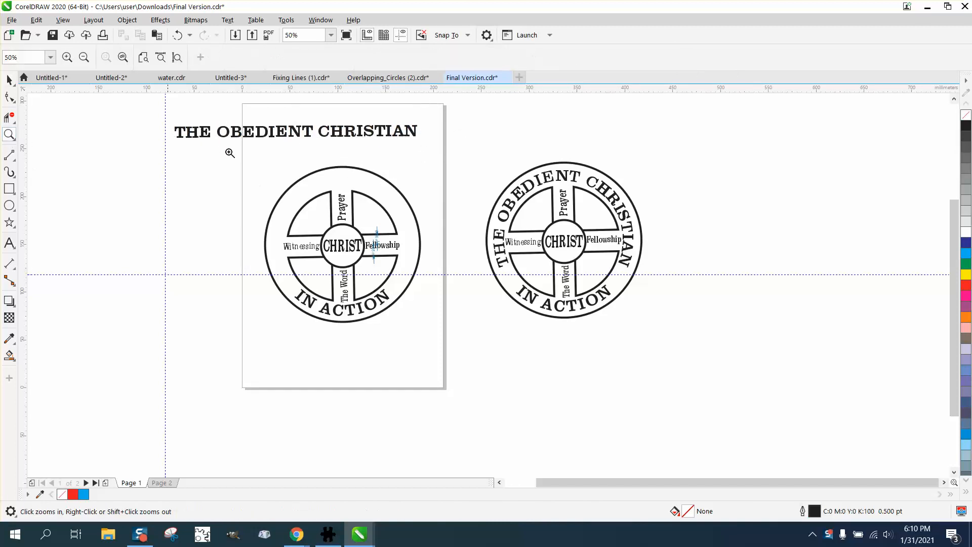
pyautogui.click(9, 79)
pyautogui.moveTo(280, 207); pyautogui.dragTo(452, 339)
pyautogui.click(148, 95)
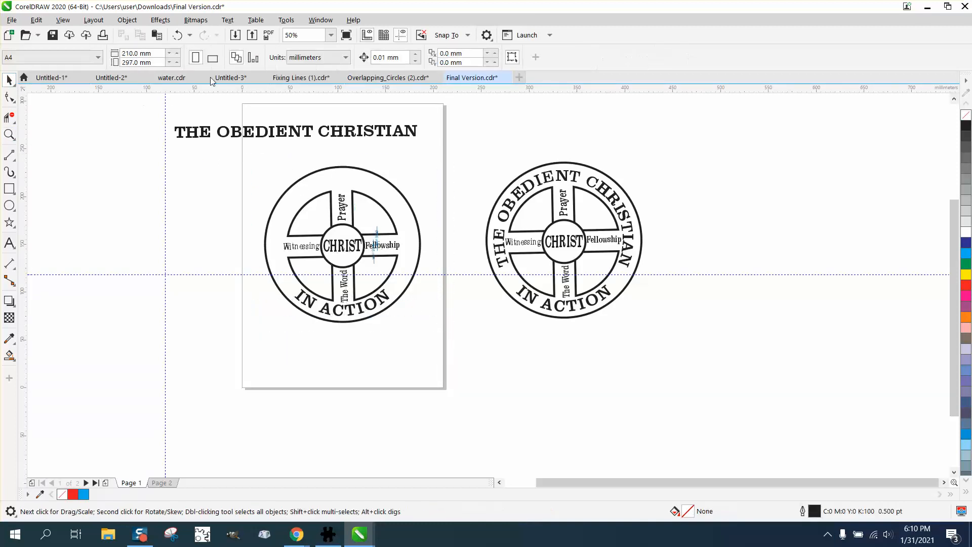
pyautogui.click(386, 57)
pyautogui.write('170')
# Draw a circle, size it to 161.902 mm, center it on the page and nudge it 170 mm left.
pyautogui.click(9, 134)
pyautogui.moveTo(254, 168); pyautogui.dragTo(491, 366)
pyautogui.click(9, 205)
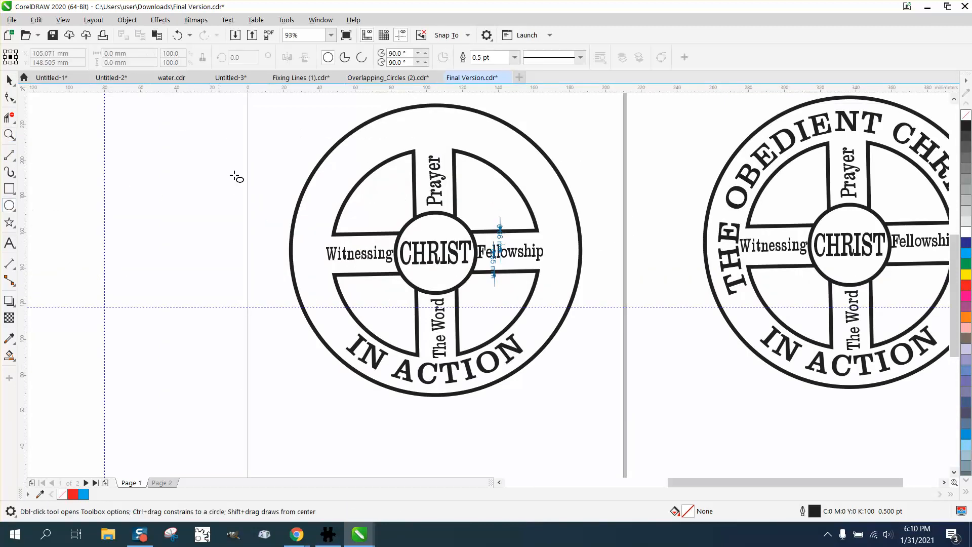
pyautogui.moveTo(289, 143)
pyautogui.mouseDown()
pyautogui.moveTo(144, 330)
pyautogui.moveTo(117, 401)
pyautogui.mouseUp()
pyautogui.click(148, 53)
pyautogui.write('16')
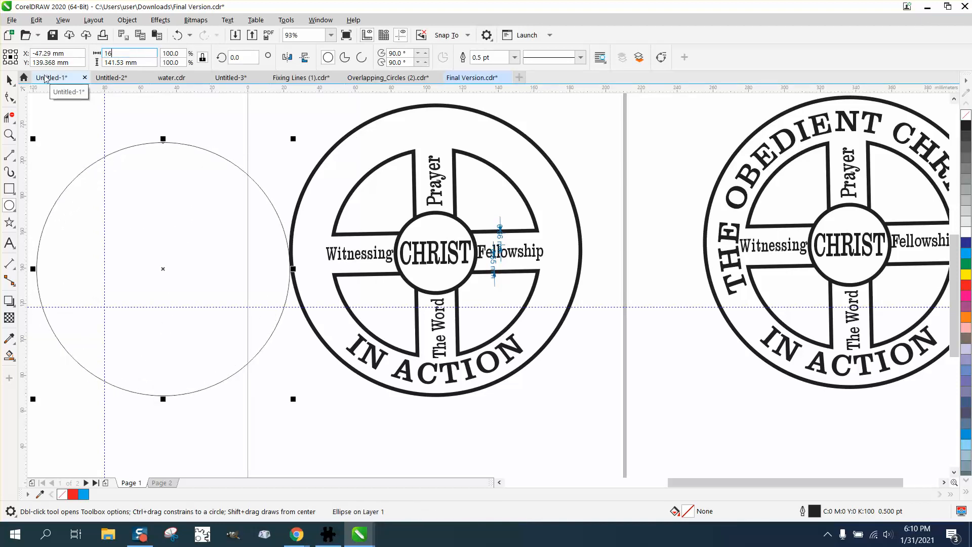
pyautogui.write('1.902')
pyautogui.press('Return')
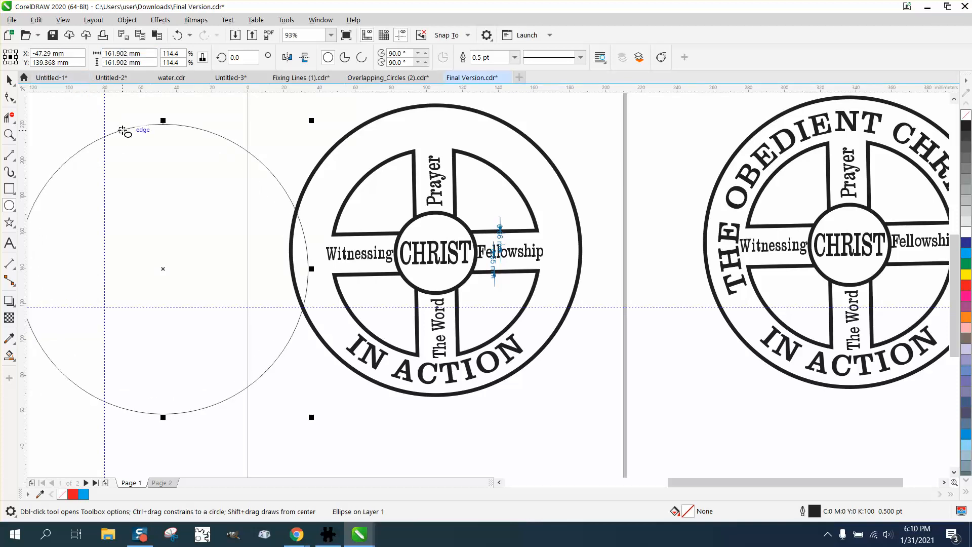
pyautogui.press('p')
pyautogui.press('Left')
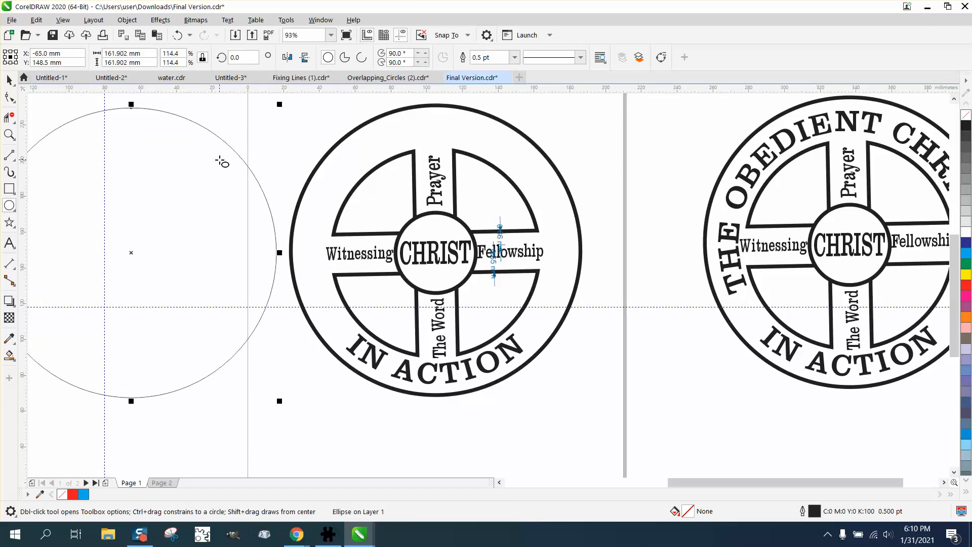
# Scale a smaller copy of the circle to about 112.5 mm and center it on the page.
pyautogui.click(9, 78)
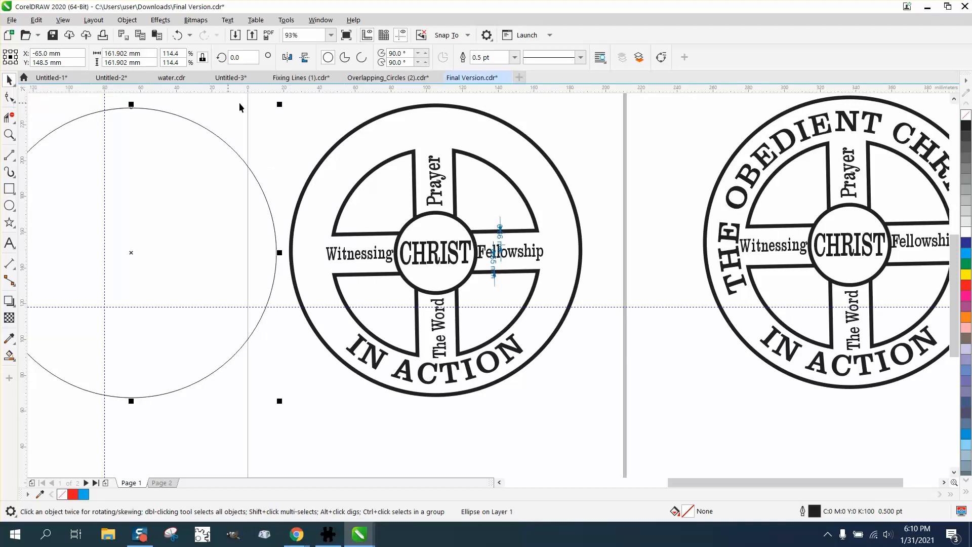
pyautogui.moveTo(282, 105); pyautogui.dragTo(232, 152)
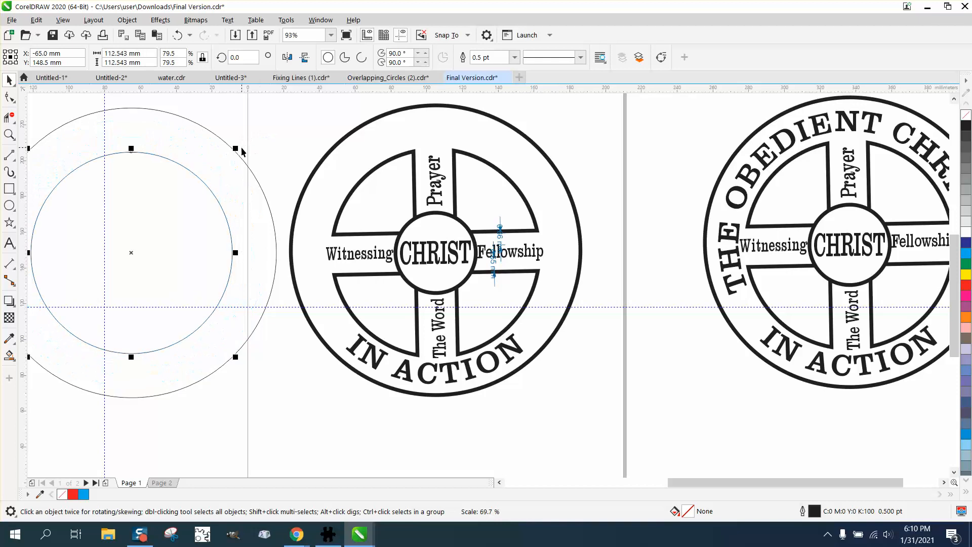
pyautogui.press('p')
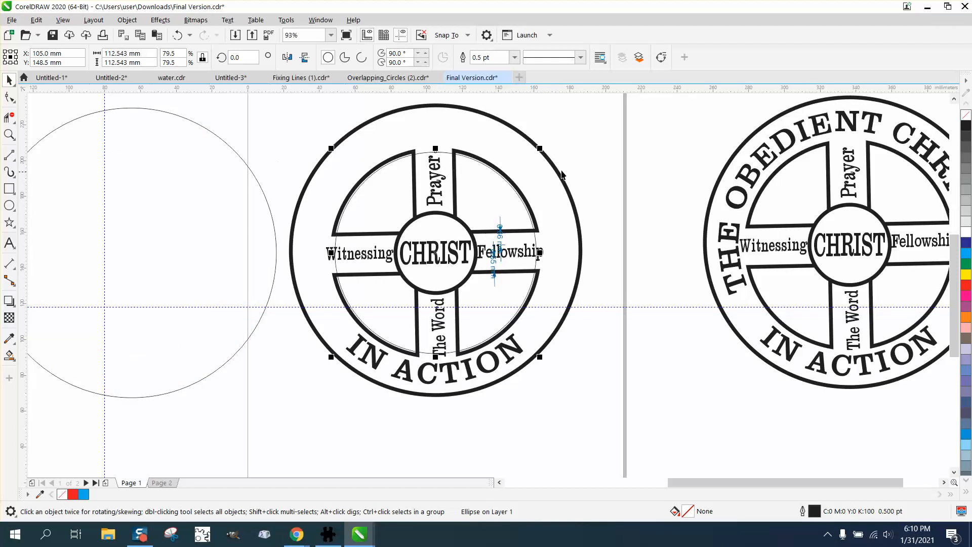
pyautogui.keyDown('shift'); pyautogui.click(542, 152); pyautogui.keyUp('shift')
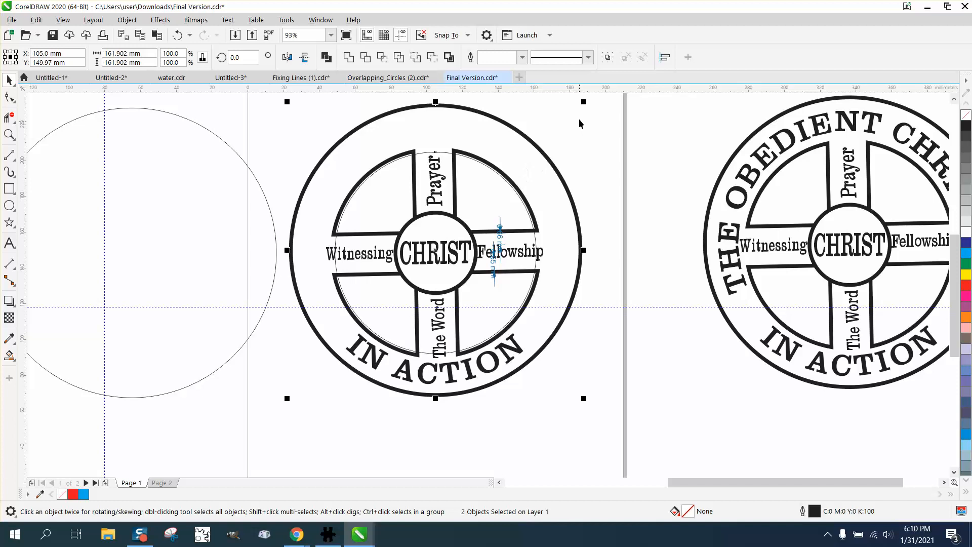
pyautogui.moveTo(584, 103); pyautogui.dragTo(593, 98)
pyautogui.click(177, 35)
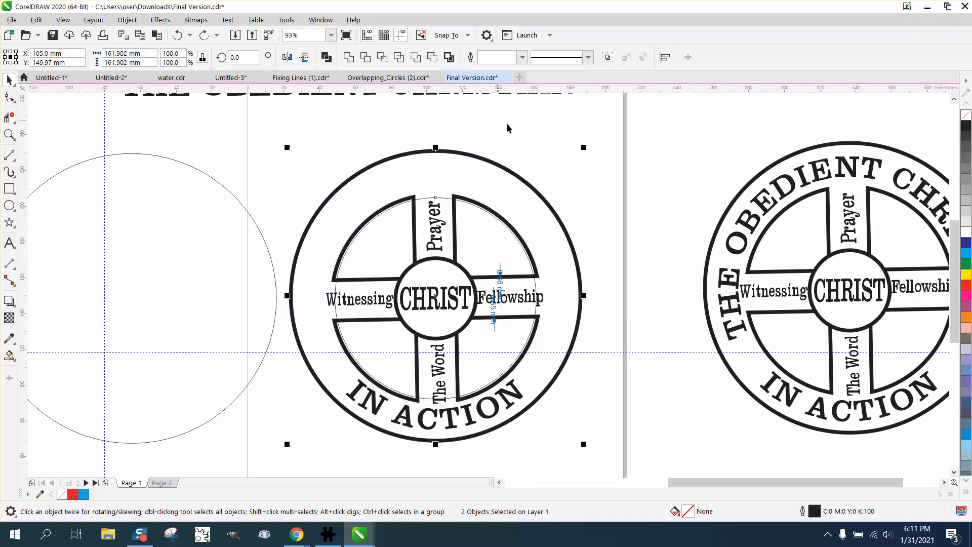
# Resize the inner circle to 118.171 mm to match the emblem's inner ring and nudge it 170 mm left.
pyautogui.click(466, 191)
pyautogui.click(441, 202)
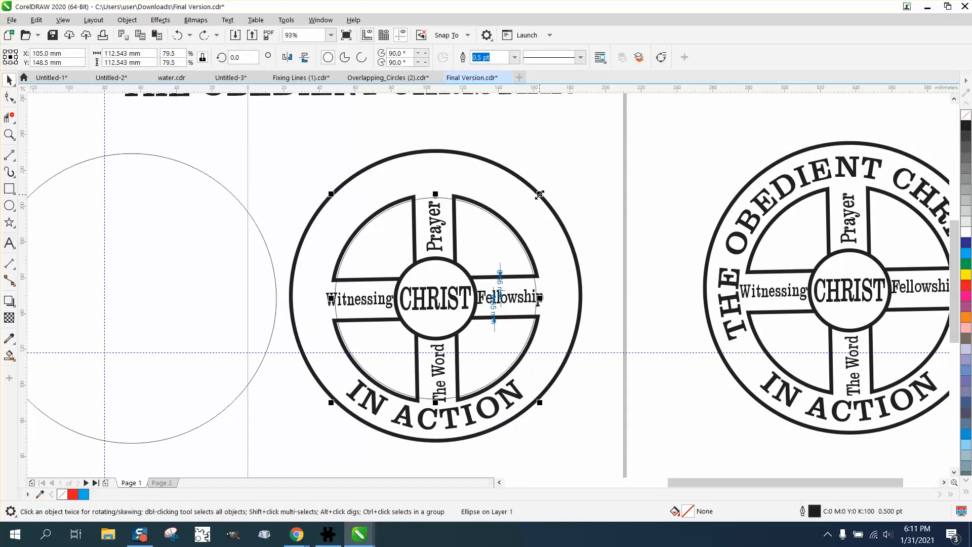
pyautogui.moveTo(540, 194); pyautogui.dragTo(554, 189)
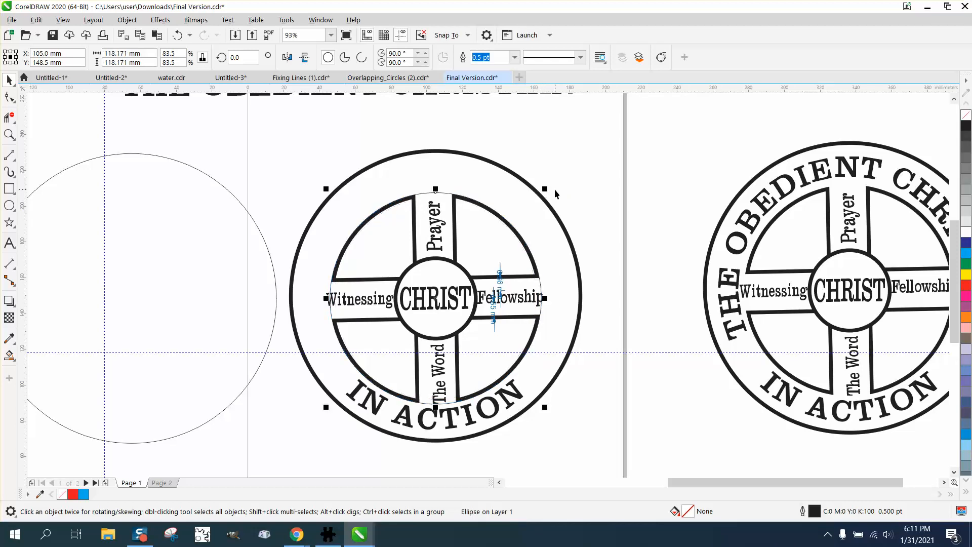
pyautogui.press('Left')
# Fit the title text "THE OBEDIENT CHRISTIAN" to the outer of the two left circles.
pyautogui.scroll(-5, 523, 197)
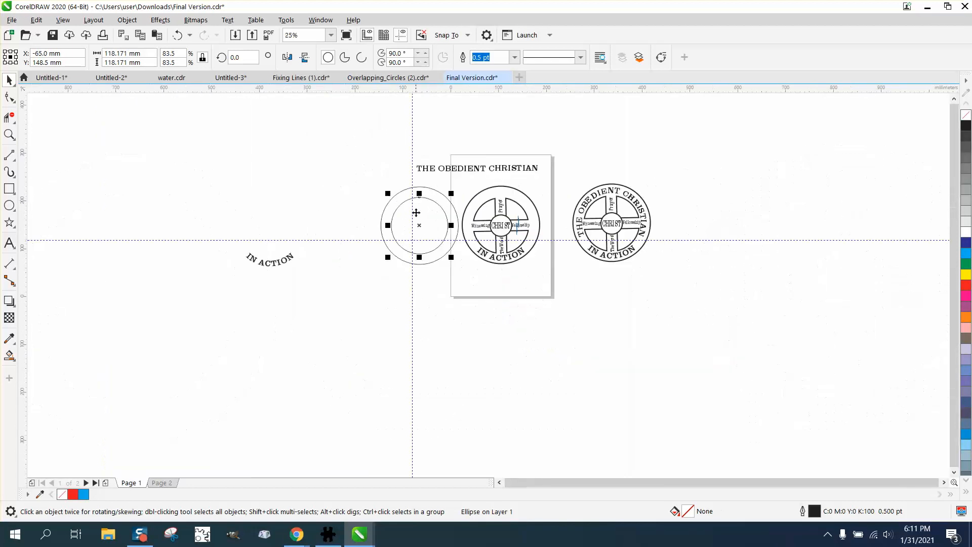
pyautogui.click(9, 134)
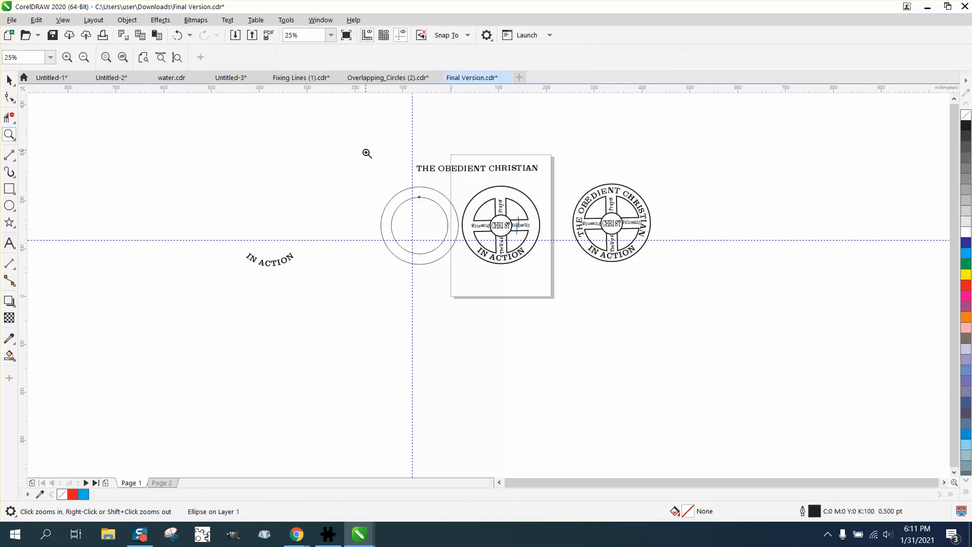
pyautogui.moveTo(661, 319); pyautogui.dragTo(662, 319)
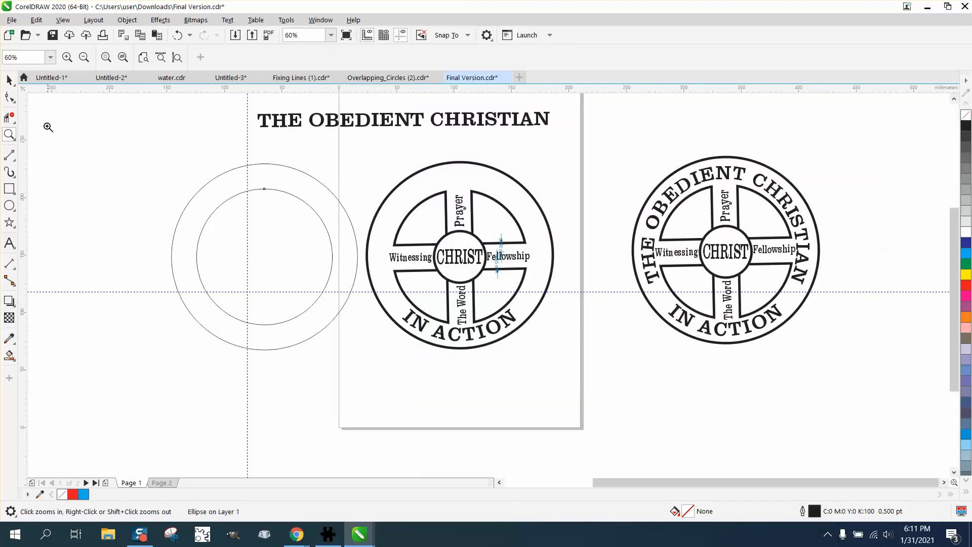
pyautogui.click(10, 79)
pyautogui.moveTo(395, 123); pyautogui.dragTo(269, 137)
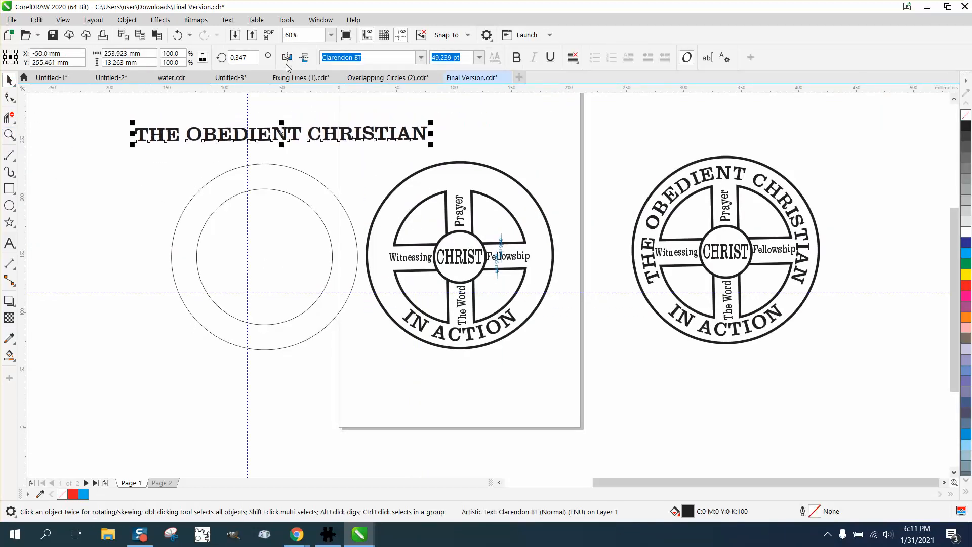
pyautogui.click(227, 20)
pyautogui.click(274, 180)
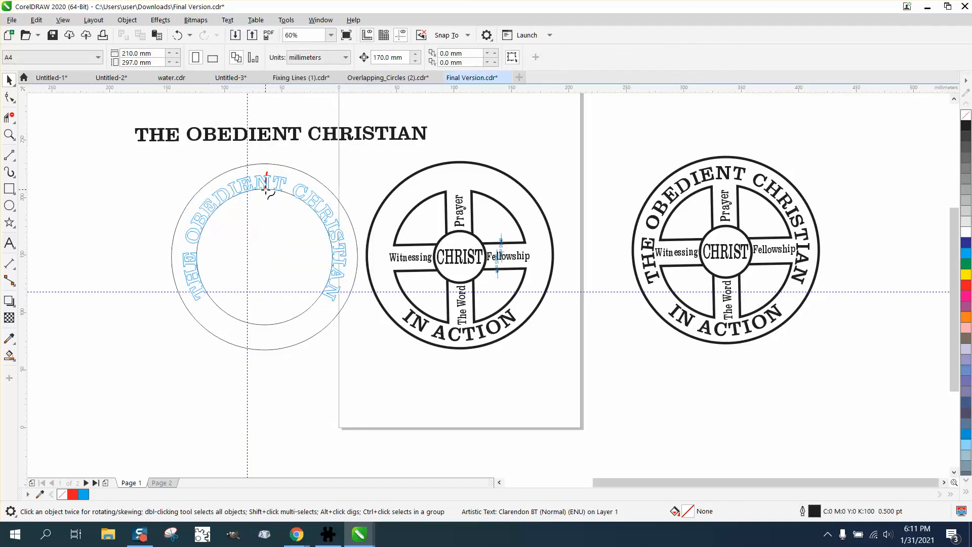
pyautogui.click(265, 189)
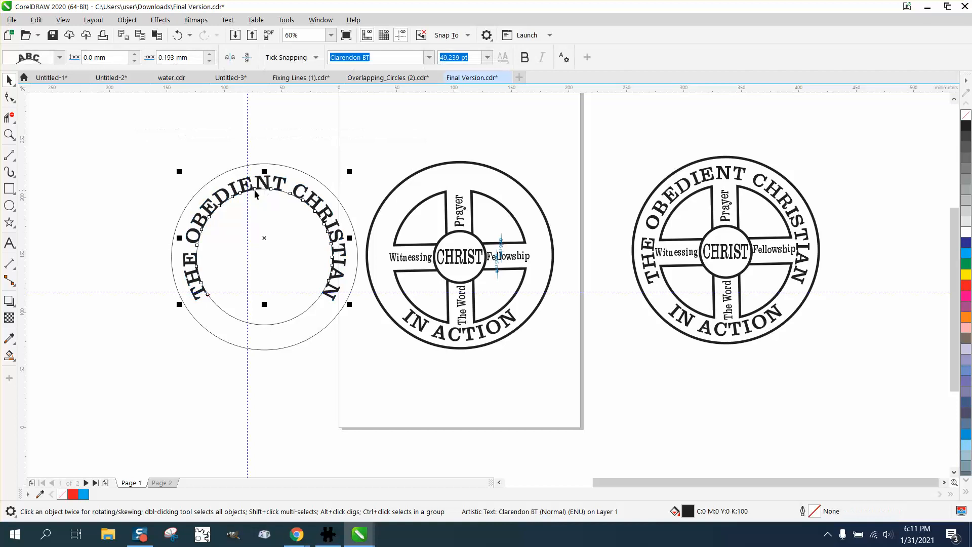
# Set the path text's distance from the circle to 5.5 mm.
pyautogui.click(9, 134)
pyautogui.moveTo(159, 142); pyautogui.dragTo(415, 353)
pyautogui.click(9, 84)
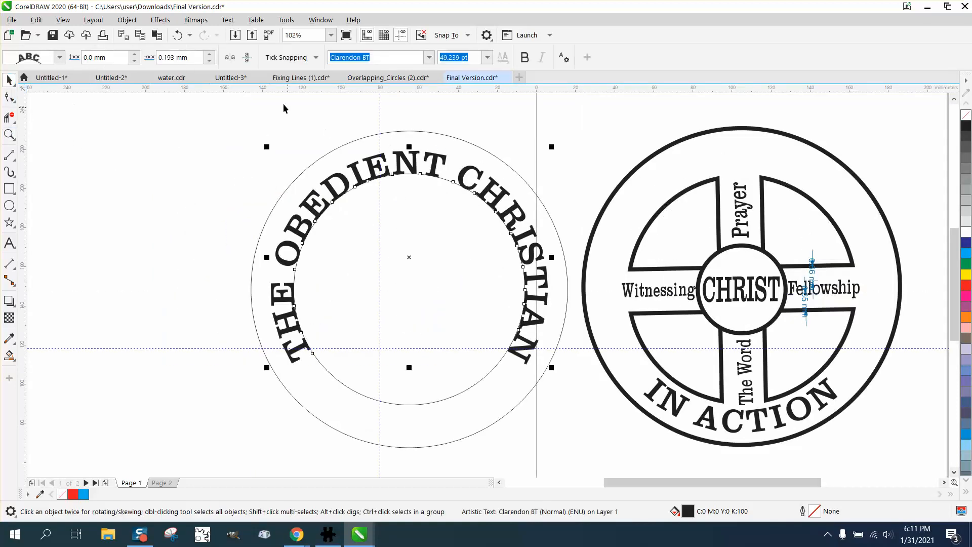
pyautogui.click(134, 54)
pyautogui.click(134, 54)
pyautogui.click(134, 53)
pyautogui.click(134, 54)
pyautogui.click(134, 54)
pyautogui.click(134, 53)
pyautogui.click(134, 54)
pyautogui.click(134, 53)
pyautogui.click(134, 54)
pyautogui.click(134, 53)
pyautogui.click(134, 54)
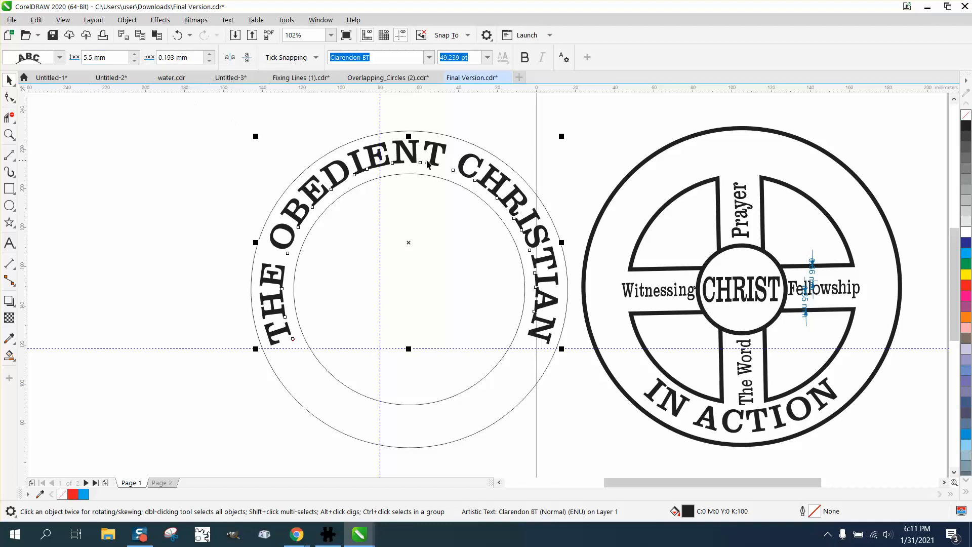
# Center the curved title text on the page over the emblem.
pyautogui.click(318, 120)
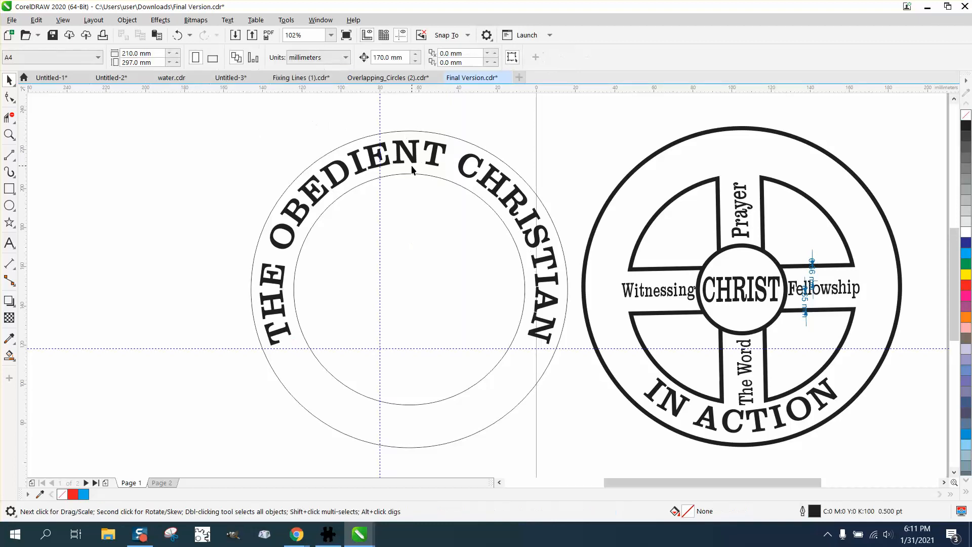
pyautogui.click(420, 175)
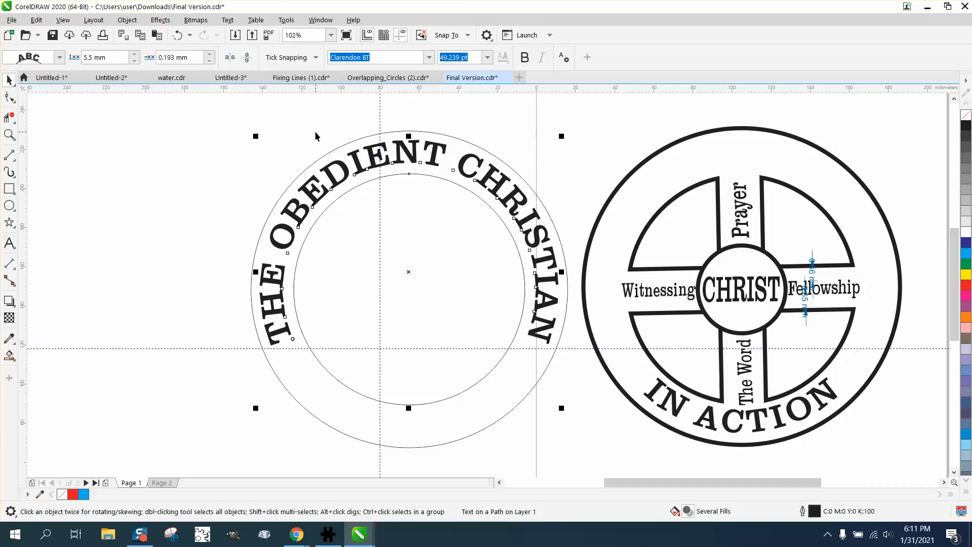
pyautogui.press('p')
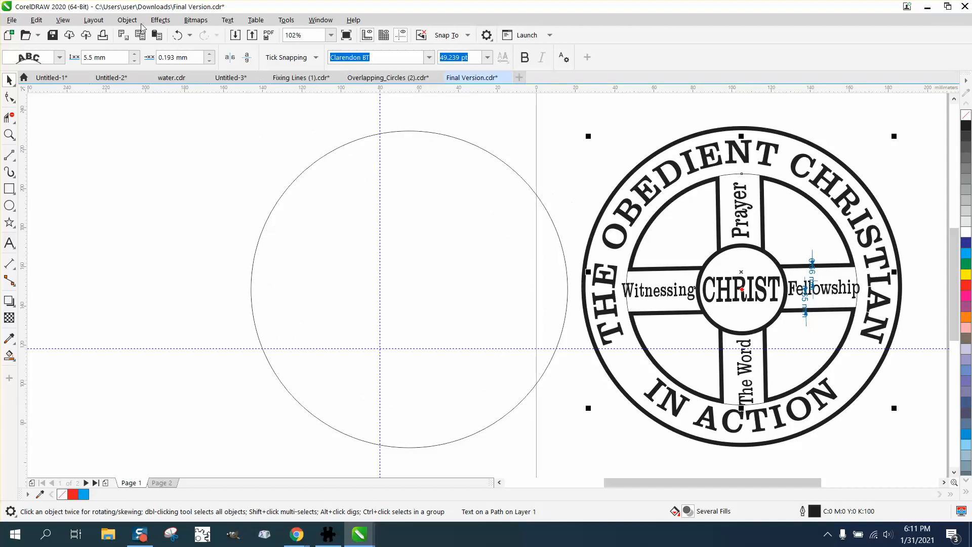
pyautogui.click(127, 20)
pyautogui.click(152, 291)
pyautogui.click(244, 167)
pyautogui.click(630, 276)
pyautogui.click(631, 279)
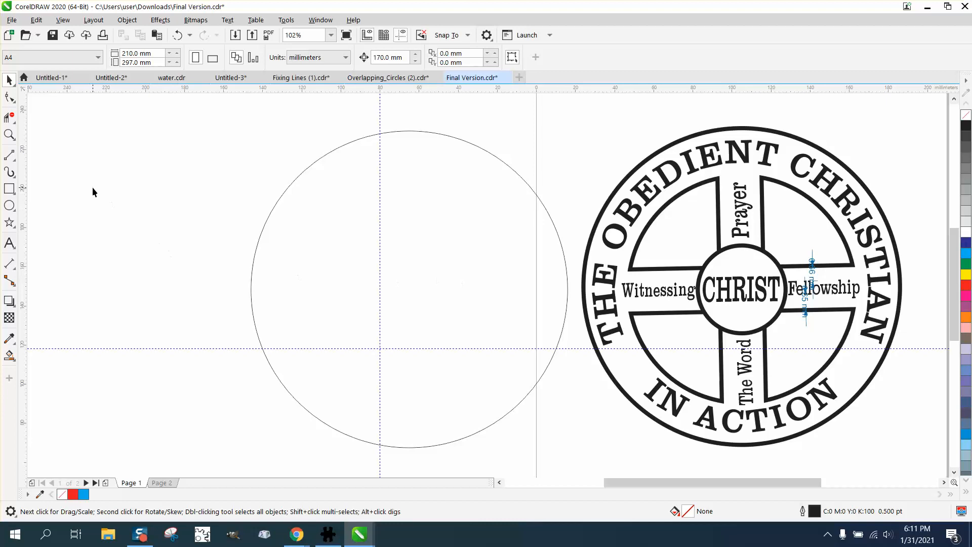
# Measure the vertical gaps above and below the Fellowship text with dimension lines to the cross arm's bars.
pyautogui.scroll(-3, 91, 189)
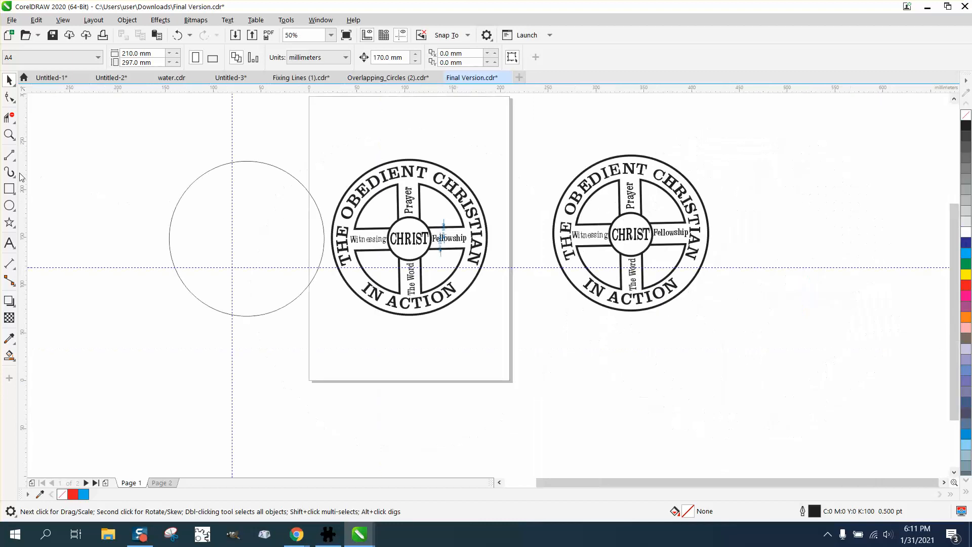
pyautogui.click(8, 134)
pyautogui.moveTo(599, 212); pyautogui.dragTo(735, 274)
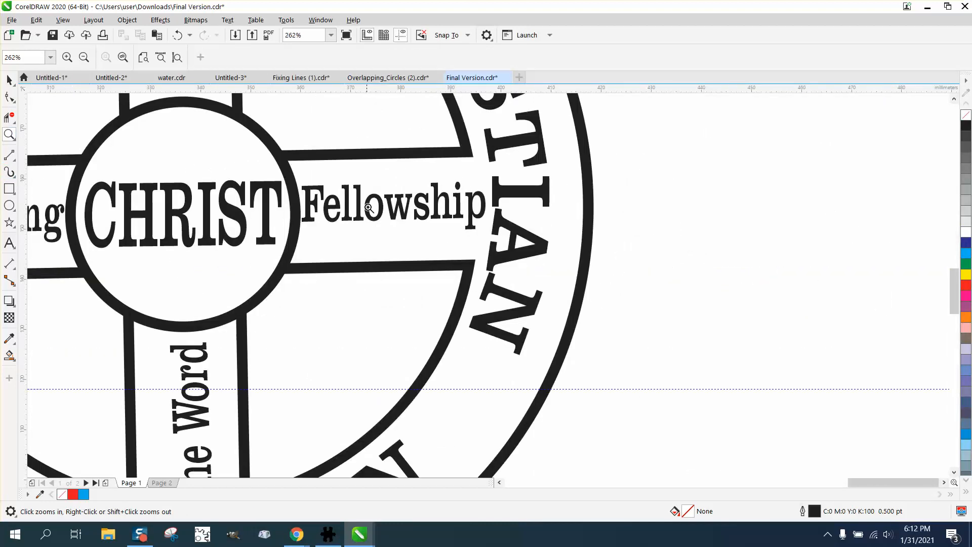
pyautogui.click(15, 268)
pyautogui.click(56, 264)
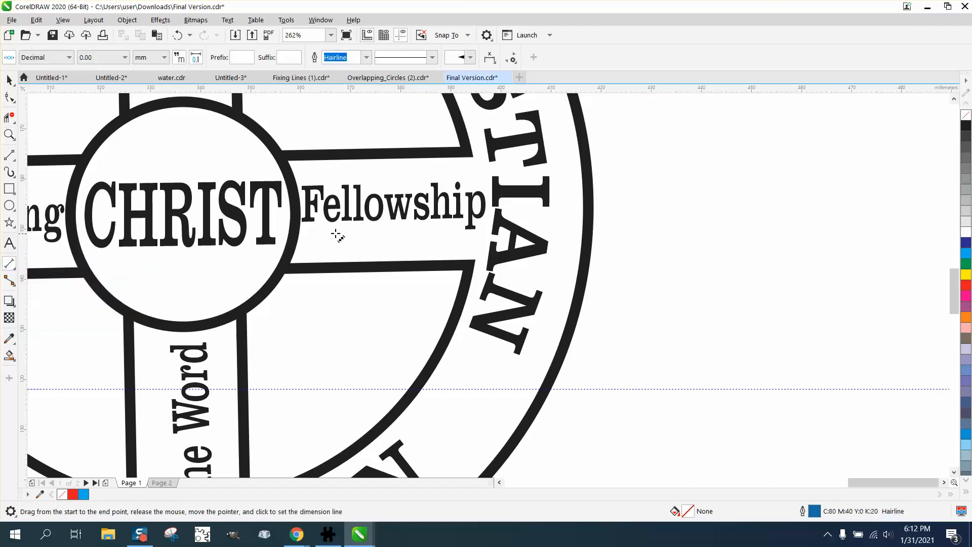
pyautogui.moveTo(347, 220); pyautogui.dragTo(348, 262)
pyautogui.click(349, 207)
pyautogui.moveTo(357, 185); pyautogui.dragTo(355, 161)
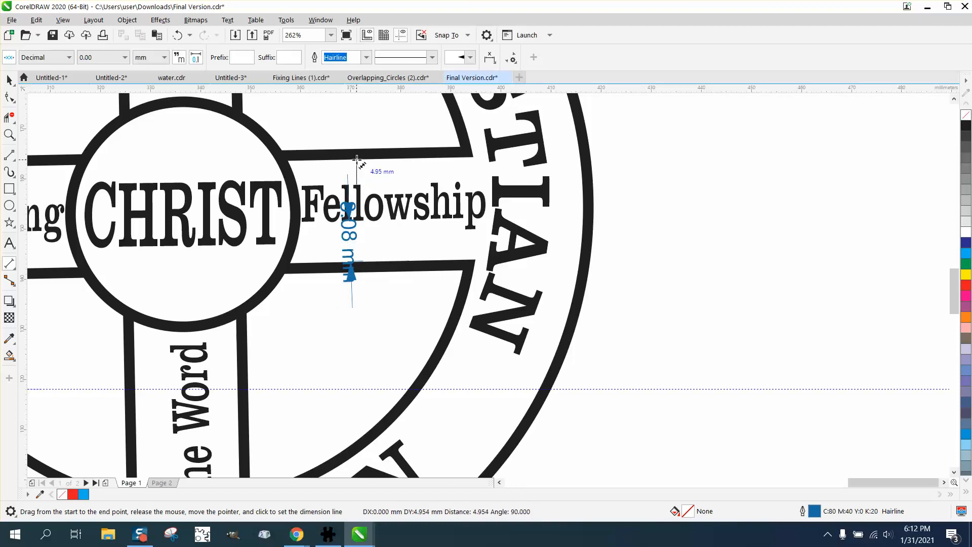
pyautogui.click(358, 154)
pyautogui.click(10, 134)
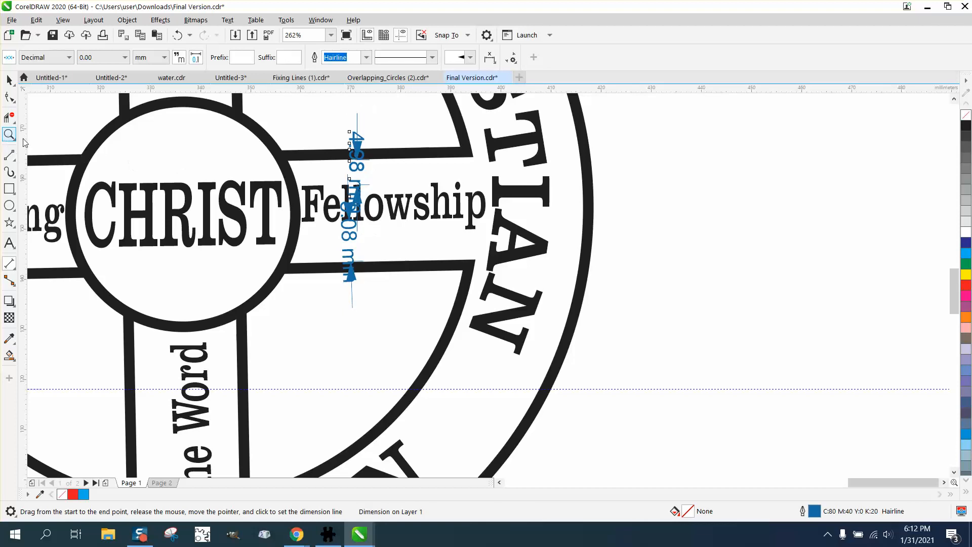
pyautogui.moveTo(340, 189); pyautogui.dragTo(481, 297)
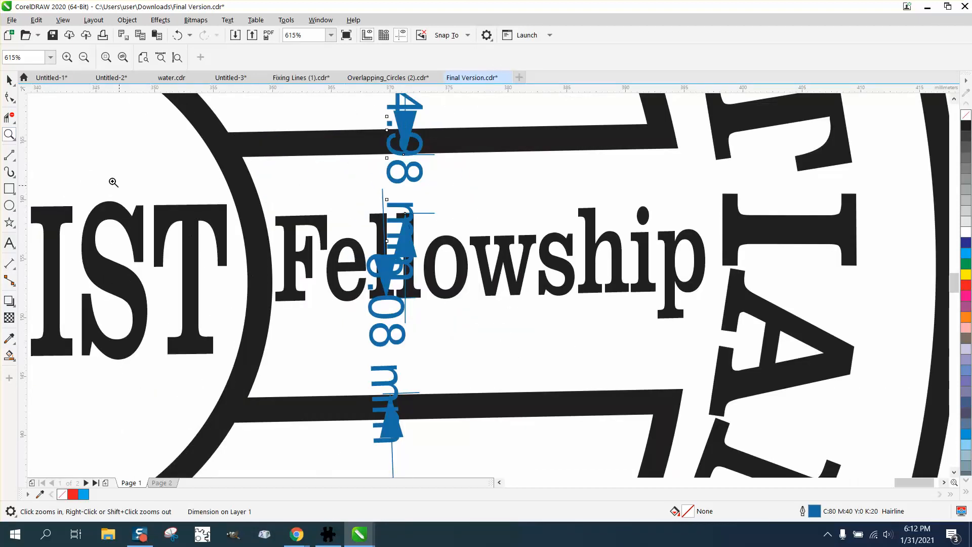
pyautogui.click(9, 79)
pyautogui.click(508, 242)
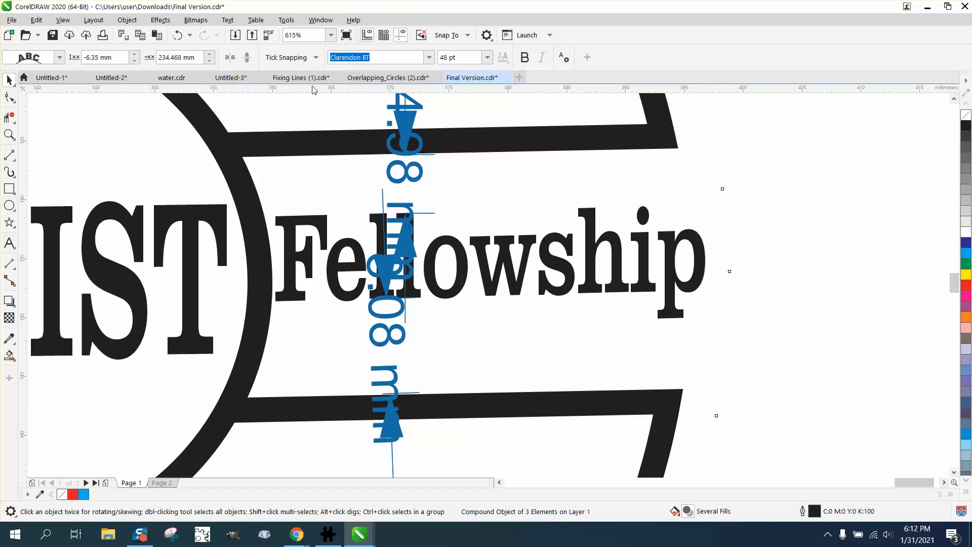
pyautogui.click(177, 35)
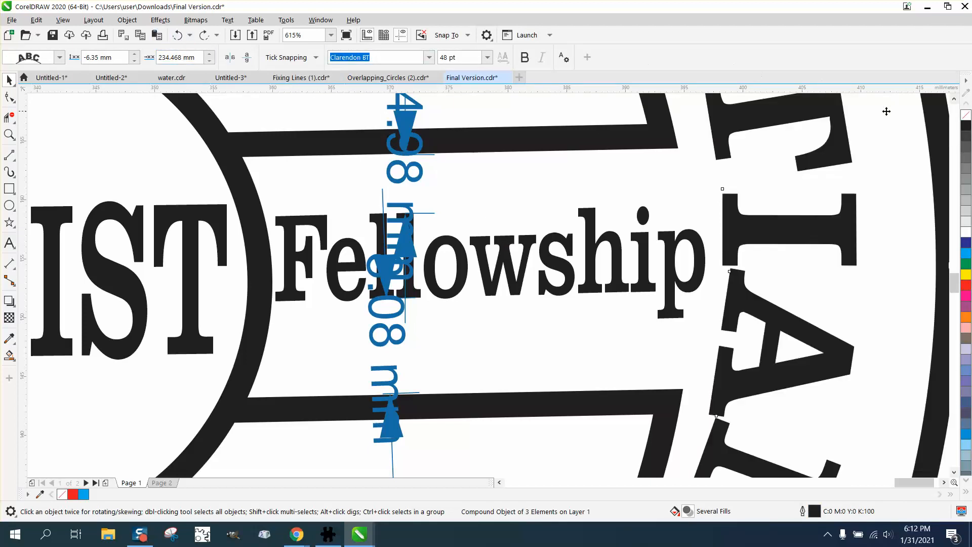
pyautogui.click(617, 116)
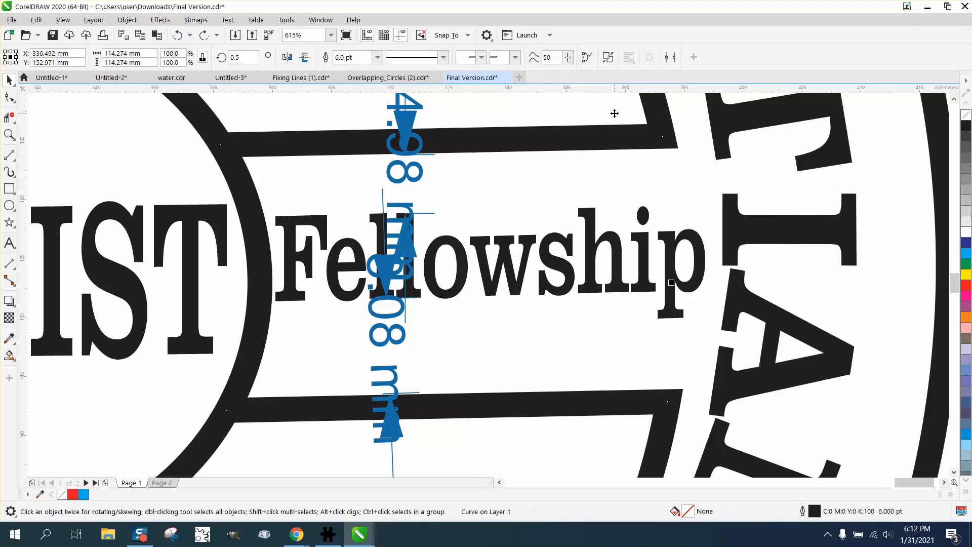
pyautogui.click(597, 218)
pyautogui.press('Delete')
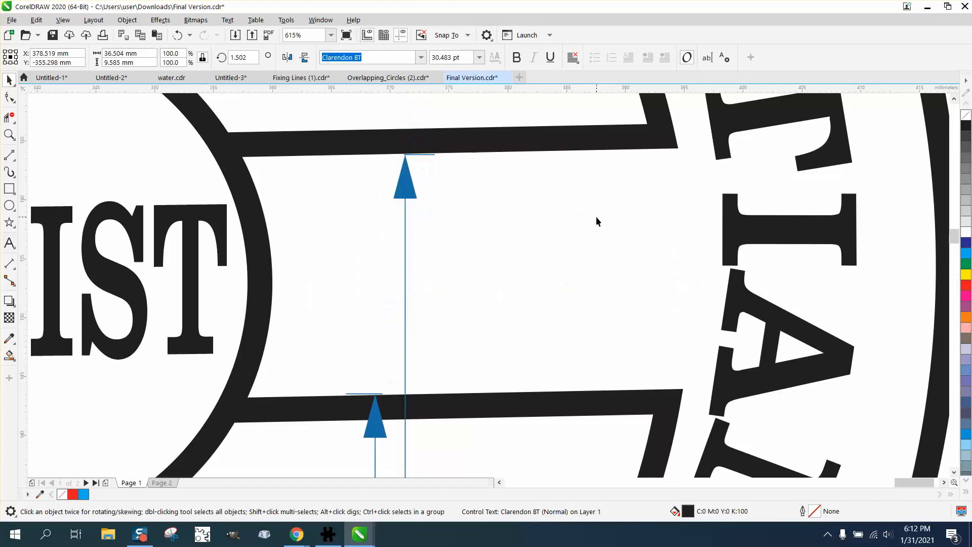
pyautogui.hotkey('ctrl', 'z')
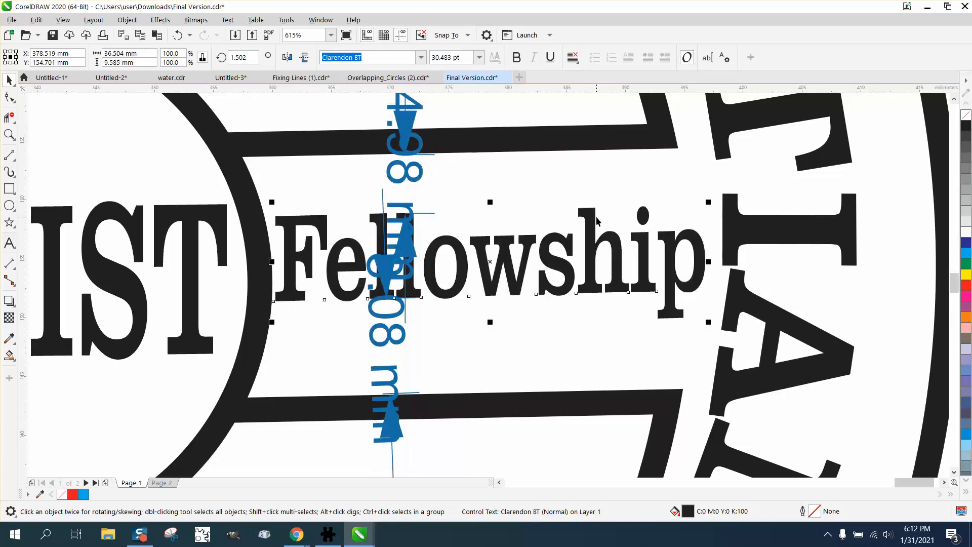
# Set the nudge distance to 0.01 mm.
pyautogui.scroll(-2, 727, 216)
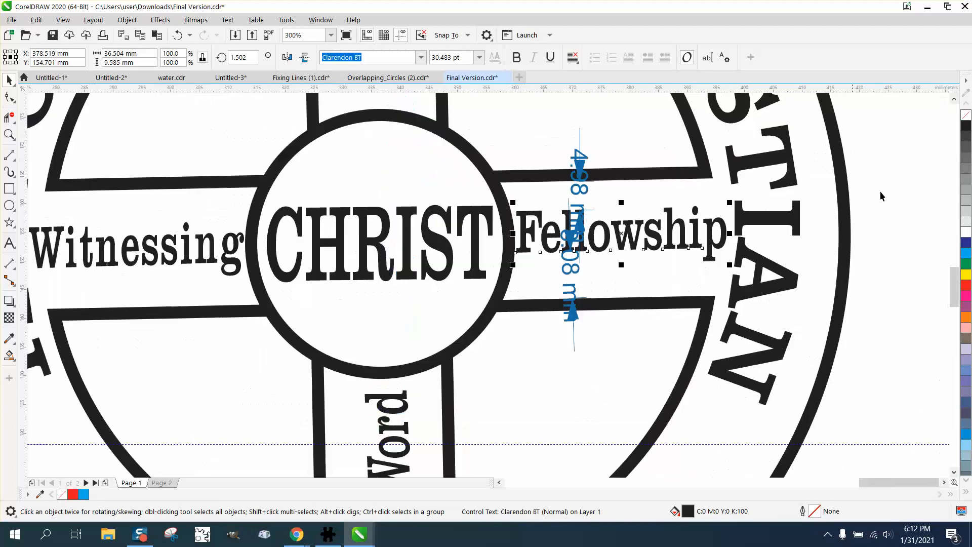
pyautogui.click(920, 181)
pyautogui.moveTo(405, 58); pyautogui.dragTo(356, 67)
pyautogui.write('.01')
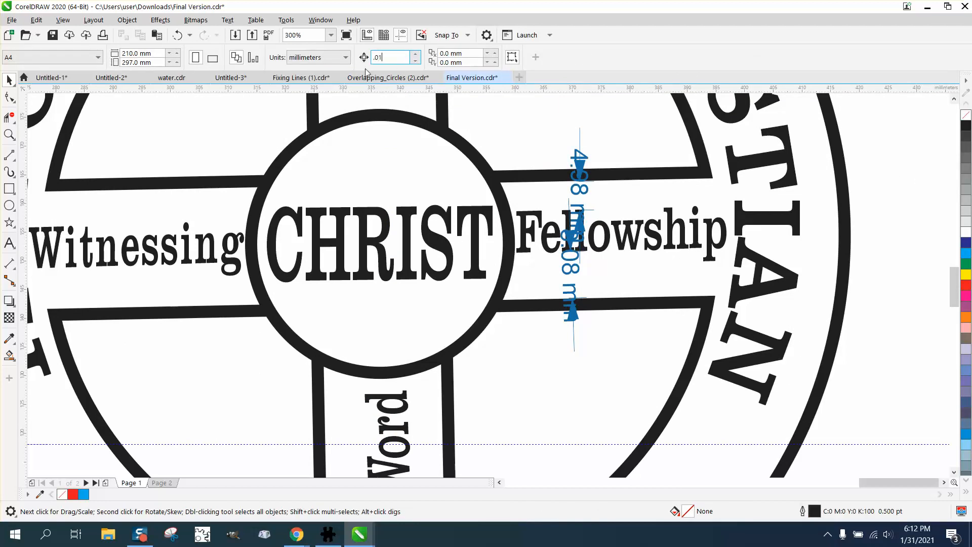
# Nudge the Fellowship text down in small steps until it sits centered between the right arm's bars.
pyautogui.click(15, 135)
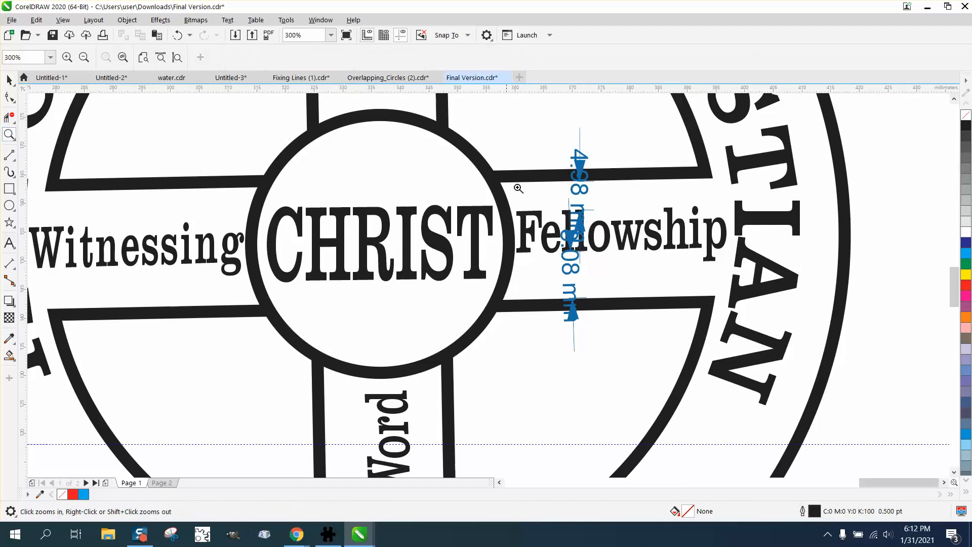
pyautogui.moveTo(482, 147); pyautogui.dragTo(866, 398)
pyautogui.click(9, 80)
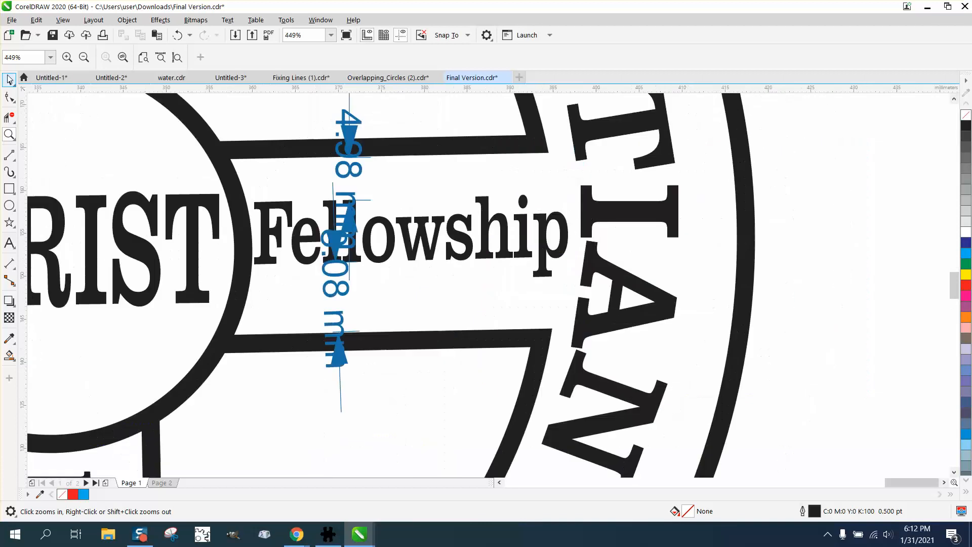
pyautogui.click(458, 223)
pyautogui.moveTo(464, 221); pyautogui.dragTo(462, 221)
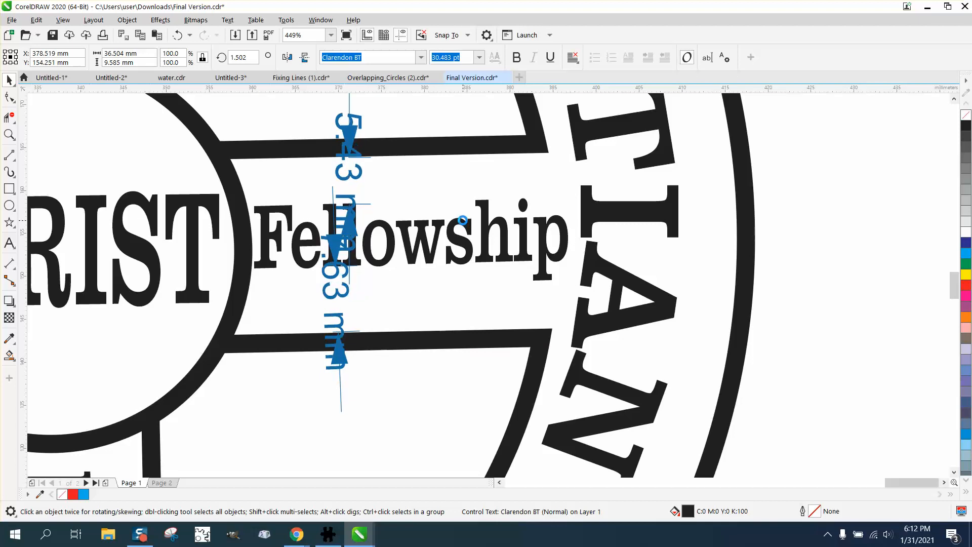
pyautogui.moveTo(462, 220); pyautogui.dragTo(463, 221)
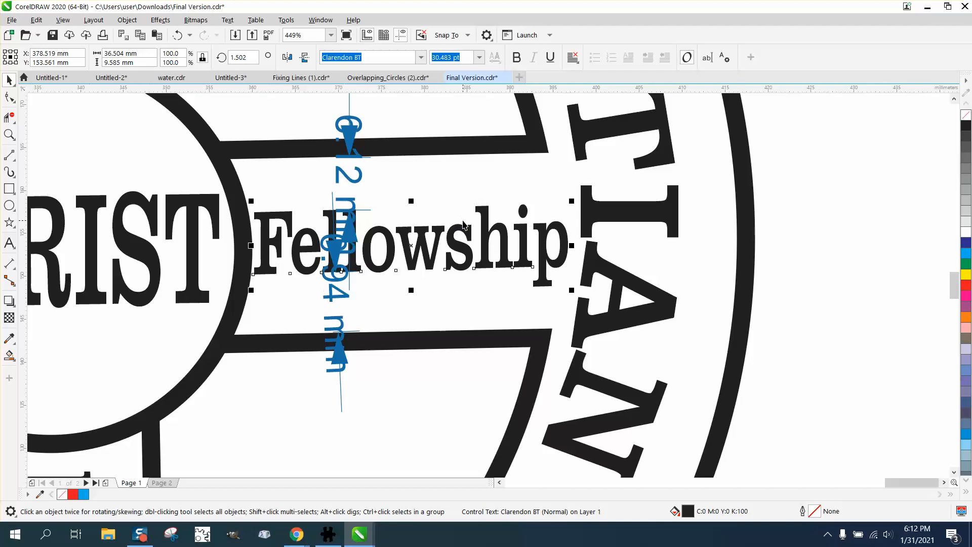
pyautogui.press('Down')
pyautogui.press('Down')
pyautogui.press('Down')
pyautogui.press('Down')
pyautogui.press('Down')
pyautogui.press('Down')
pyautogui.press('Down')
pyautogui.press('Down')
pyautogui.press('Down')
pyautogui.press('Down')
pyautogui.press('Down')
pyautogui.press('Down')
pyautogui.press('Down')
pyautogui.press('Down')
pyautogui.press('Down')
pyautogui.press('Down')
pyautogui.press('Down')
pyautogui.press('Down')
pyautogui.press('Down')
pyautogui.press('Down')
pyautogui.press('Down')
pyautogui.press('Down')
pyautogui.press('Down')
pyautogui.press('Down')
pyautogui.press('Down')
pyautogui.press('Down')
pyautogui.press('Down')
pyautogui.press('Down')
pyautogui.press('Down')
pyautogui.press('Down')
pyautogui.press('Down')
pyautogui.press('Down')
pyautogui.press('Down')
pyautogui.press('Down')
pyautogui.press('Down')
pyautogui.press('Down')
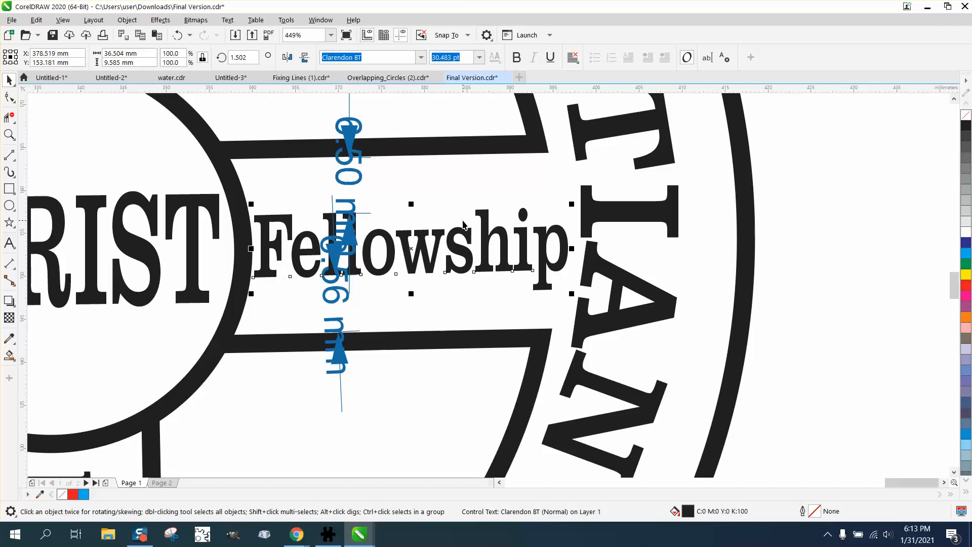
pyautogui.press('Down')
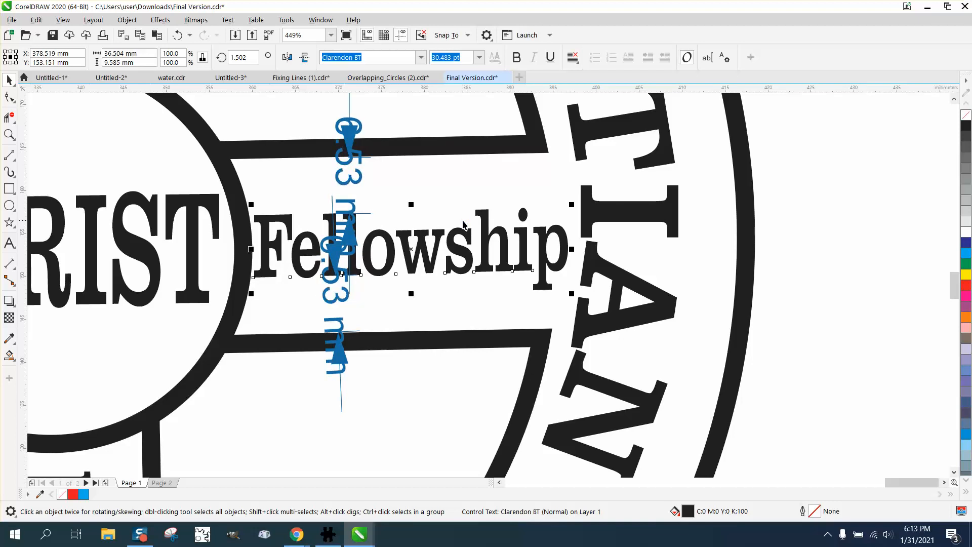
# Delete the measurement dimension lines around the Fellowship text.
pyautogui.click(835, 217)
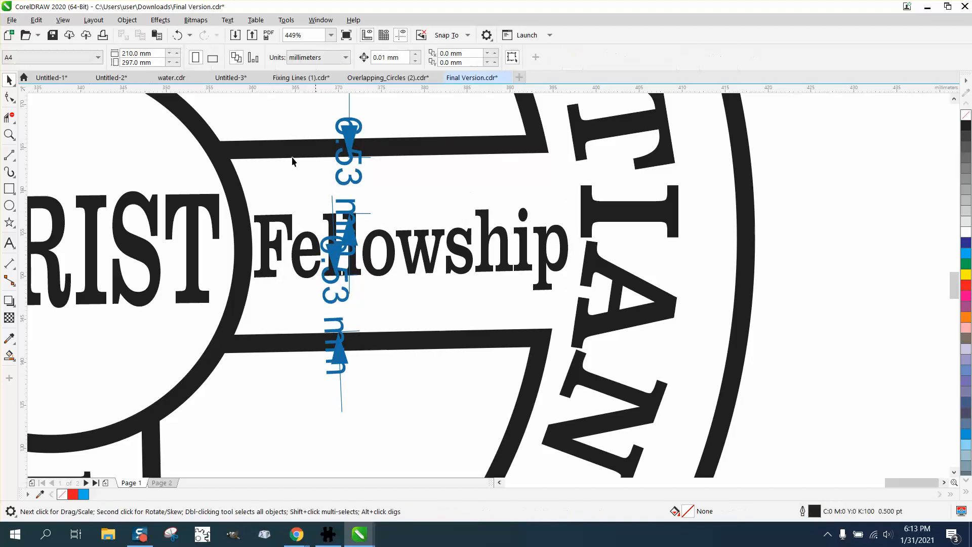
pyautogui.click(333, 123)
pyautogui.press('Delete')
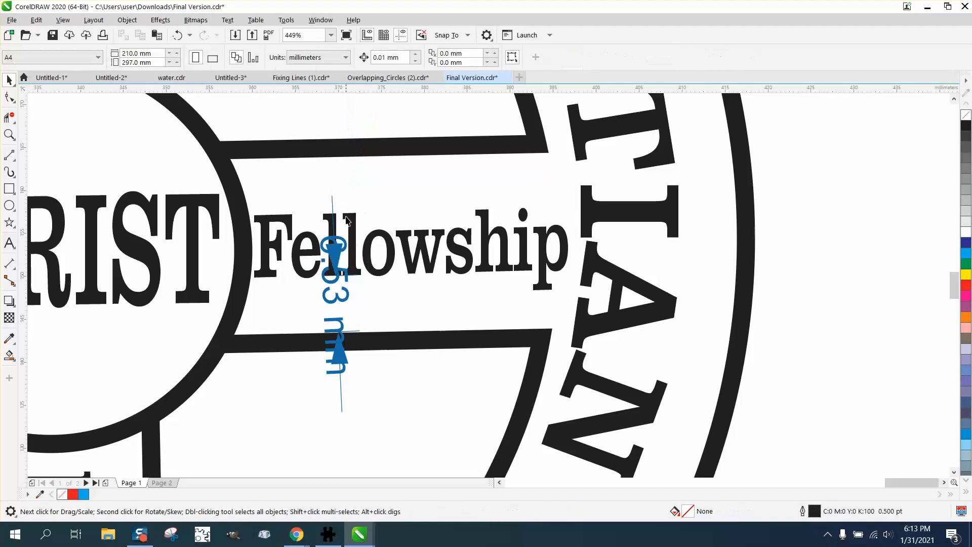
pyautogui.click(346, 248)
pyautogui.press('Delete')
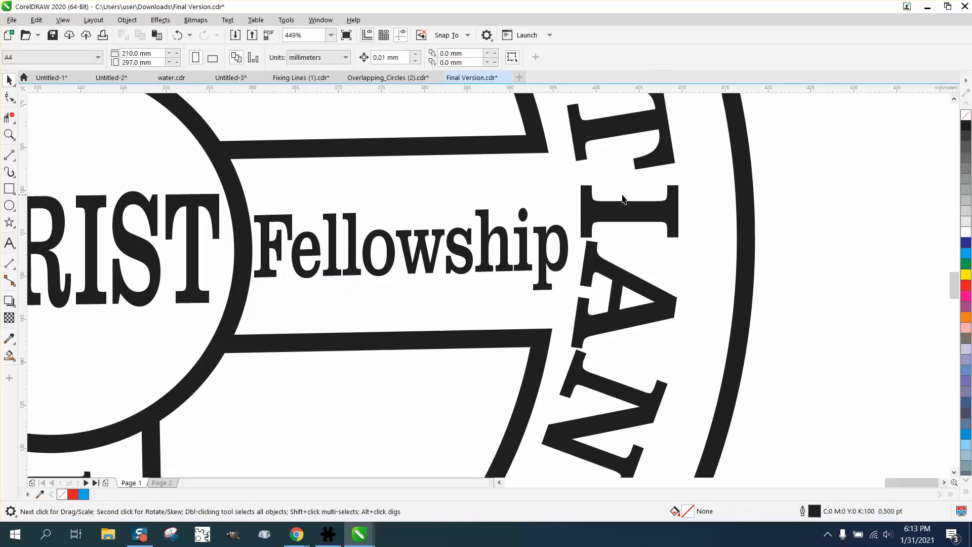
pyautogui.scroll(-3, 776, 210)
pyautogui.scroll(-4, 794, 218)
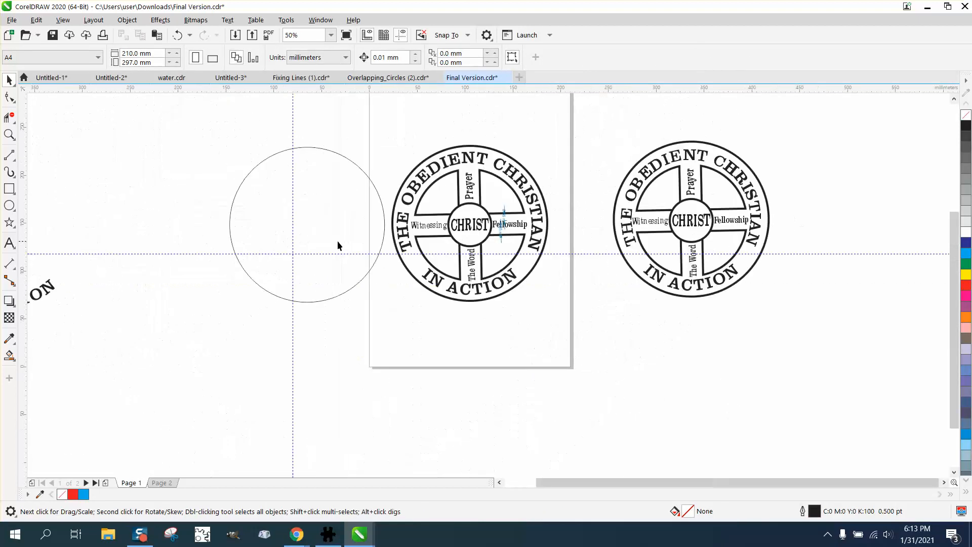
pyautogui.click(9, 134)
pyautogui.moveTo(389, 133); pyautogui.dragTo(636, 342)
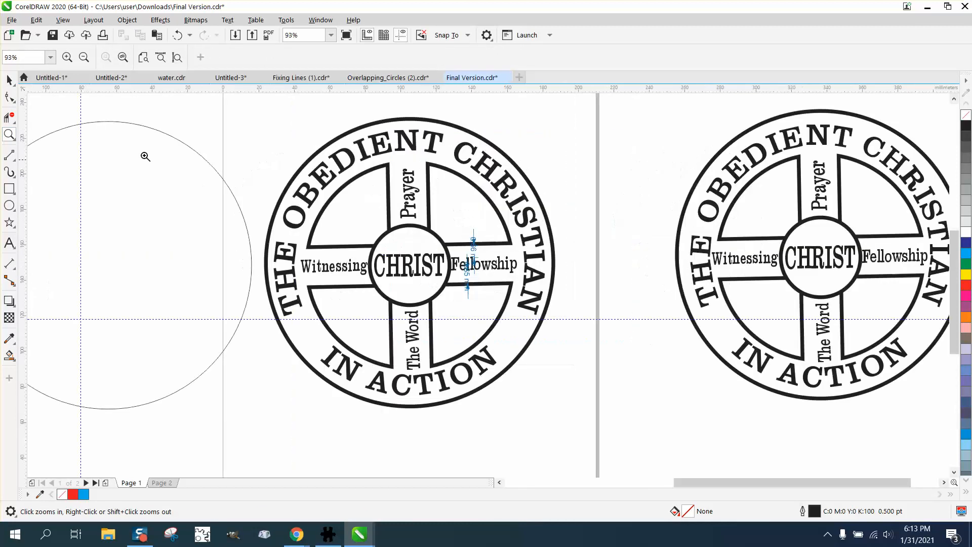
pyautogui.click(9, 79)
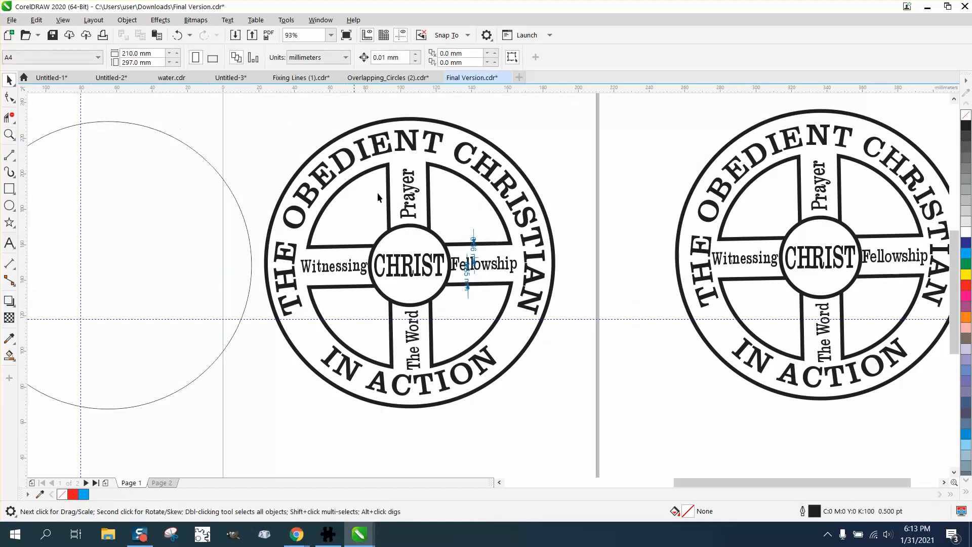
pyautogui.click(474, 239)
pyautogui.press('Delete')
pyautogui.click(468, 285)
pyautogui.press('Delete')
# Move the CHRIST text out of the center circle to the empty area beside the page.
pyautogui.click(486, 271)
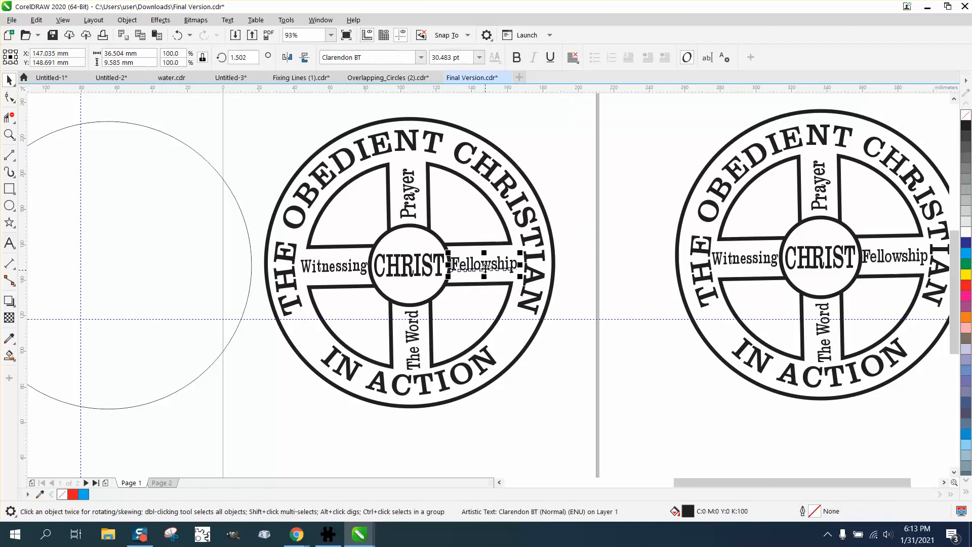
pyautogui.press('p')
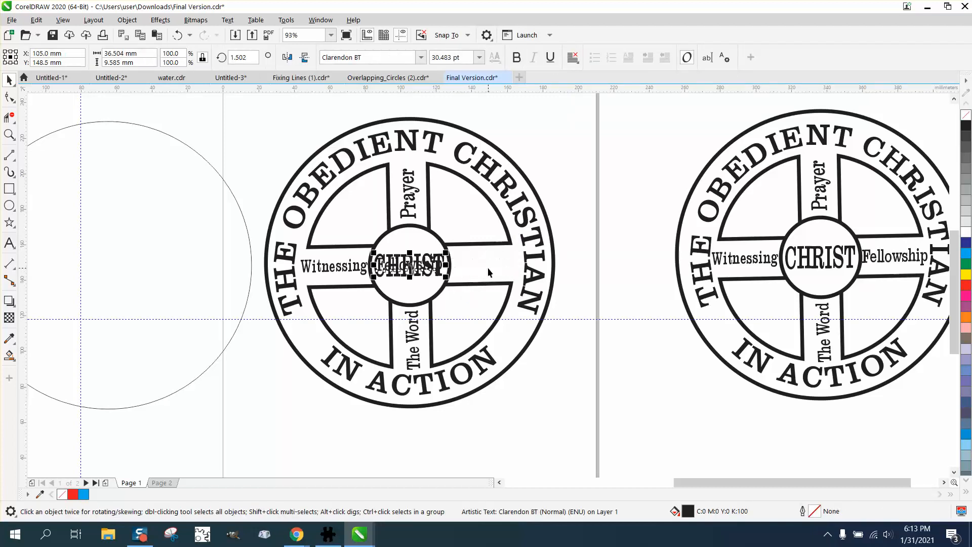
pyautogui.moveTo(410, 271); pyautogui.dragTo(455, 272)
pyautogui.click(178, 34)
pyautogui.click(195, 117)
pyautogui.moveTo(390, 276); pyautogui.dragTo(600, 372)
# Drag the Fellowship text back onto the cross's right arm.
pyautogui.click(420, 270)
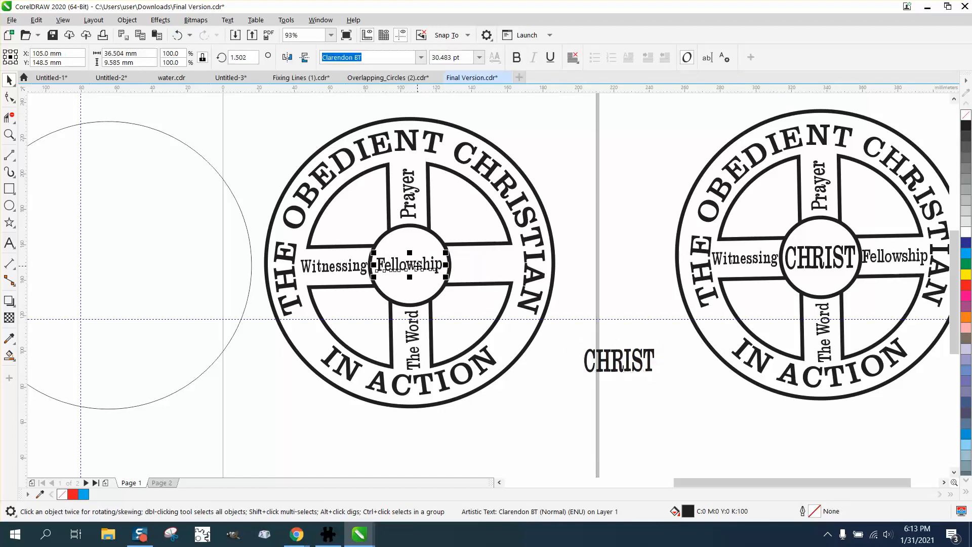
pyautogui.moveTo(416, 267); pyautogui.dragTo(494, 271)
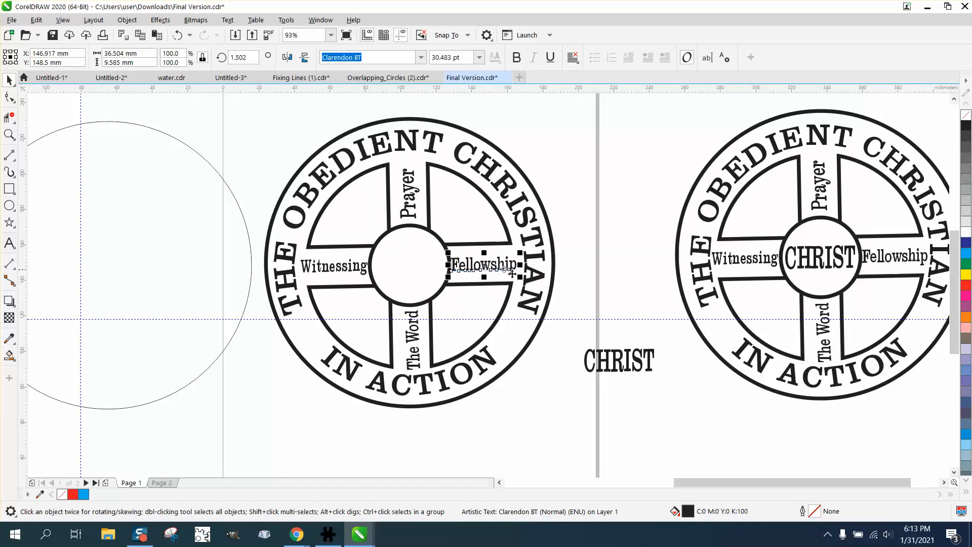
pyautogui.click(581, 266)
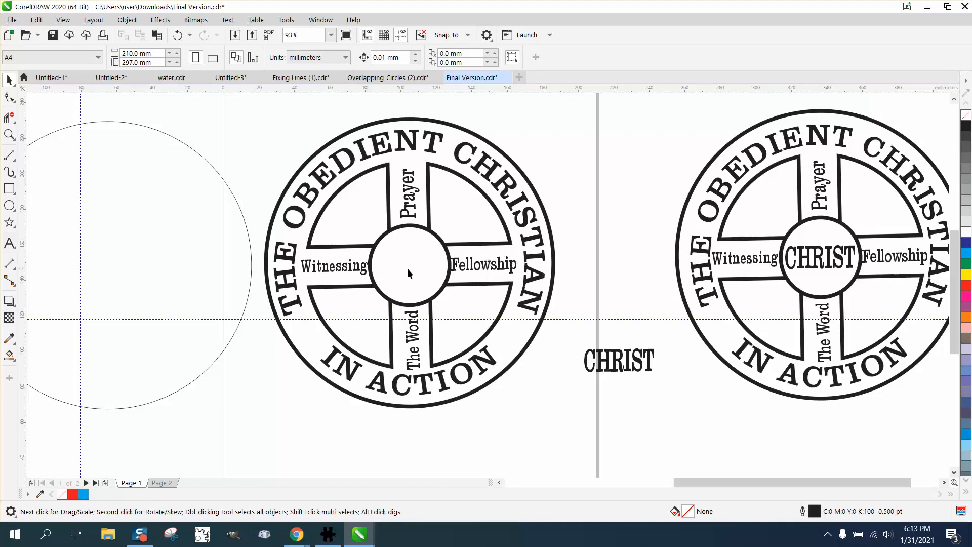
# Shift the Witnessing text slightly left along the cross's left arm.
pyautogui.click(347, 274)
pyautogui.moveTo(345, 269)
pyautogui.mouseDown()
pyautogui.moveTo(409, 267)
pyautogui.moveTo(322, 269)
pyautogui.moveTo(335, 273)
pyautogui.mouseUp()
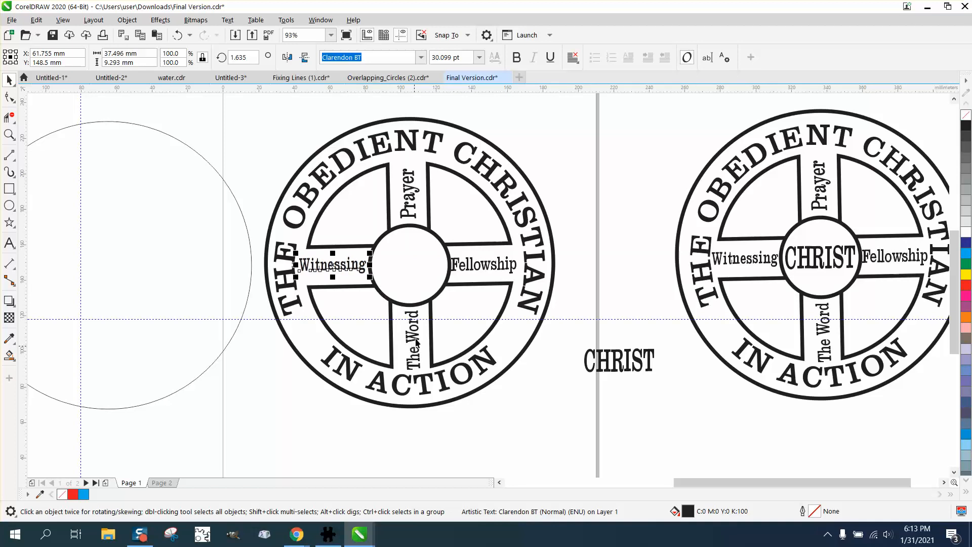
# Center The Word text horizontally on the page, then drag it straight back down onto the cross's bottom arm.
pyautogui.click(10, 135)
pyautogui.moveTo(377, 280); pyautogui.dragTo(498, 393)
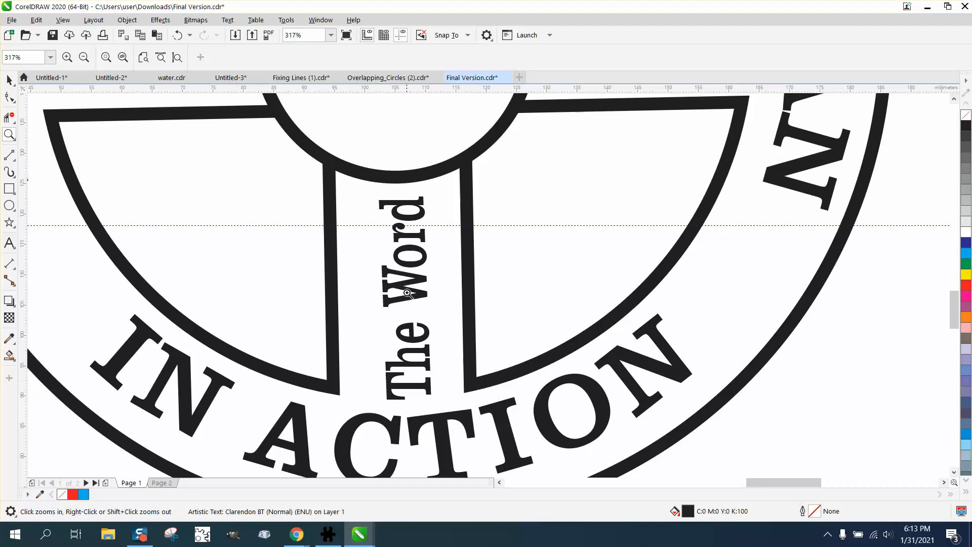
pyautogui.rightClick(343, 269)
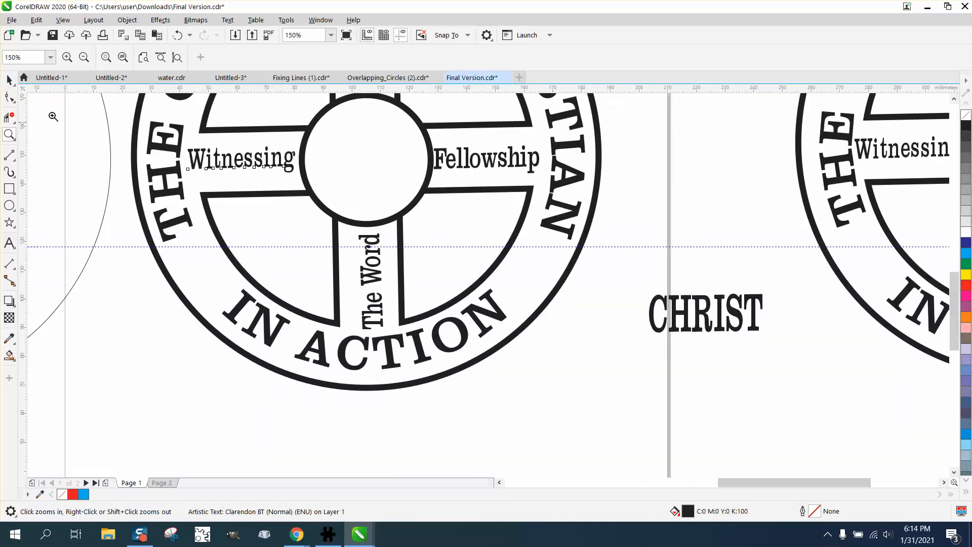
pyautogui.click(9, 80)
pyautogui.click(371, 265)
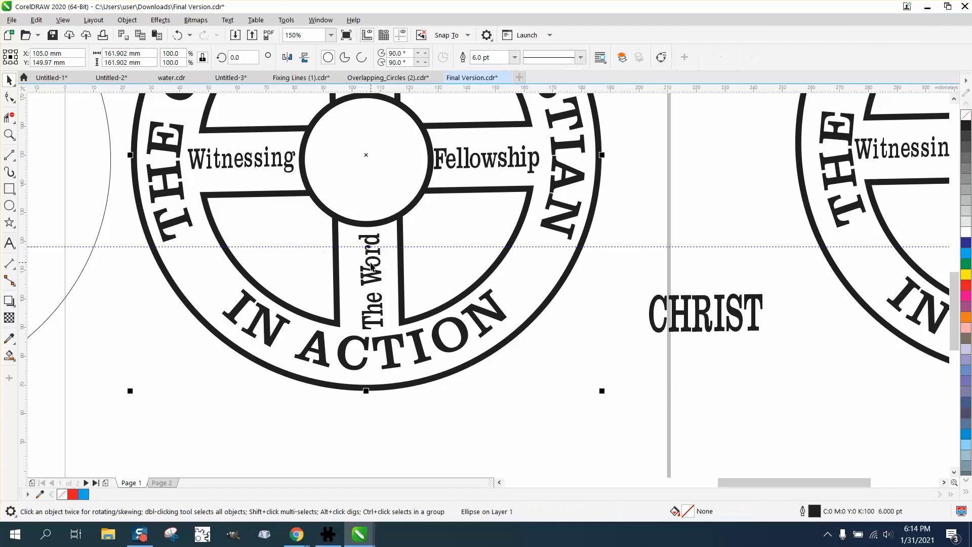
pyautogui.click(380, 266)
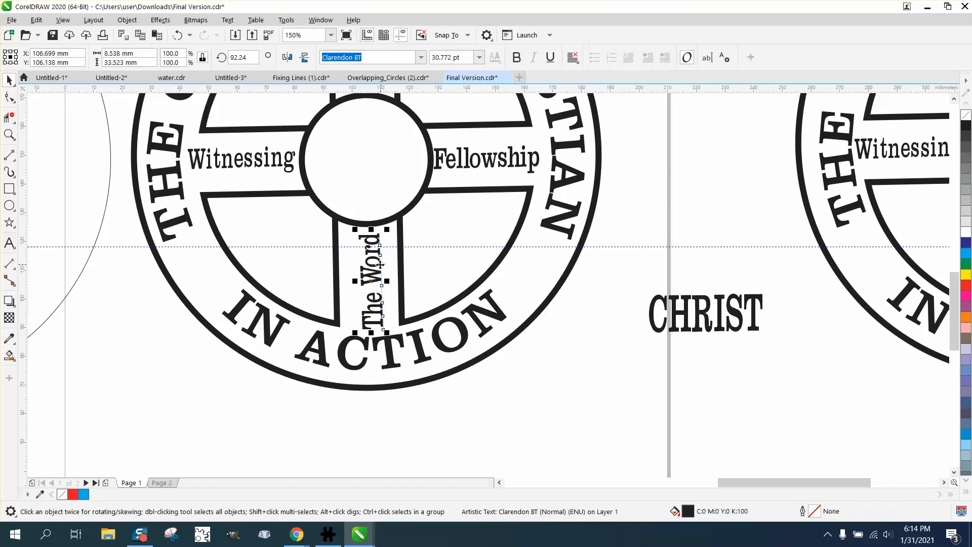
pyautogui.press('p')
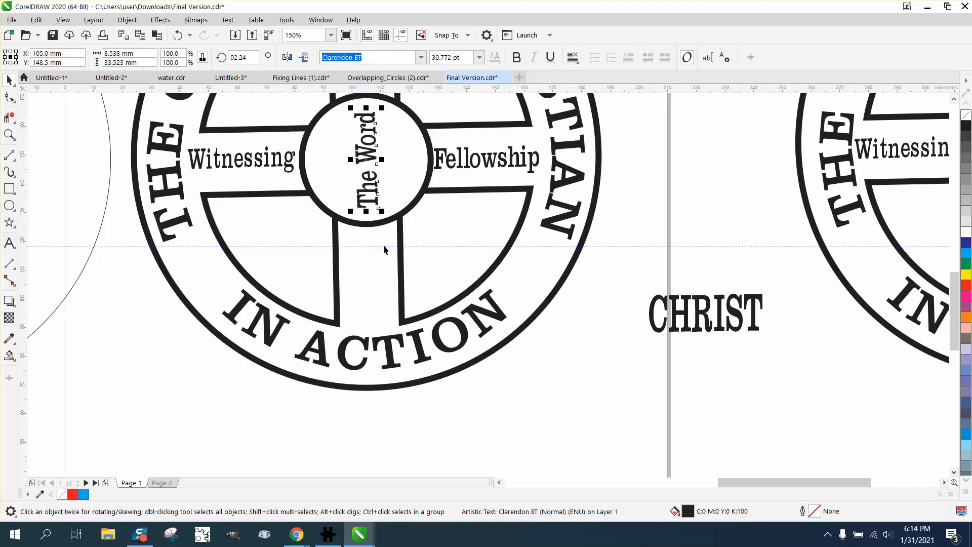
pyautogui.click(371, 150)
pyautogui.moveTo(370, 150); pyautogui.dragTo(371, 270)
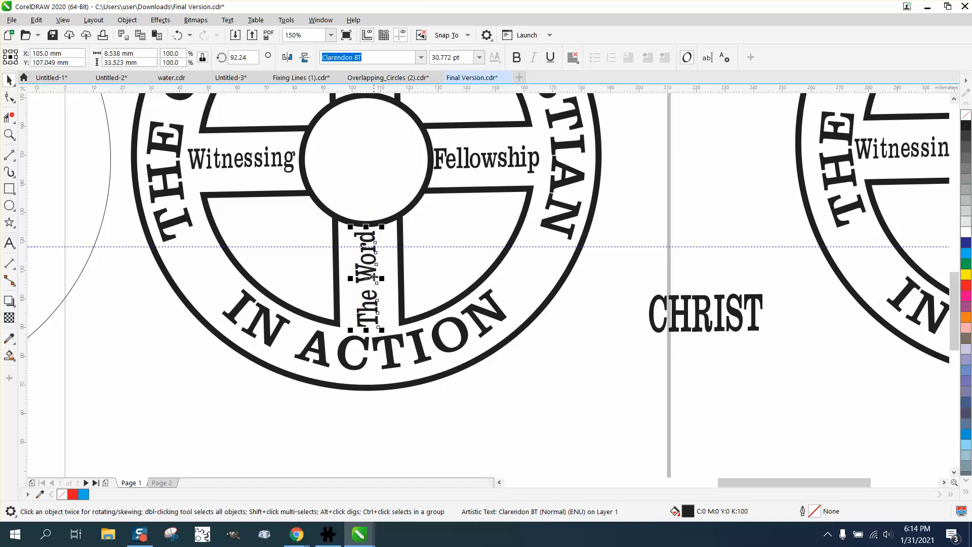
# Reposition the Prayer text so it sits horizontally centered on the cross's top arm.
pyautogui.scroll(-2, 373, 277)
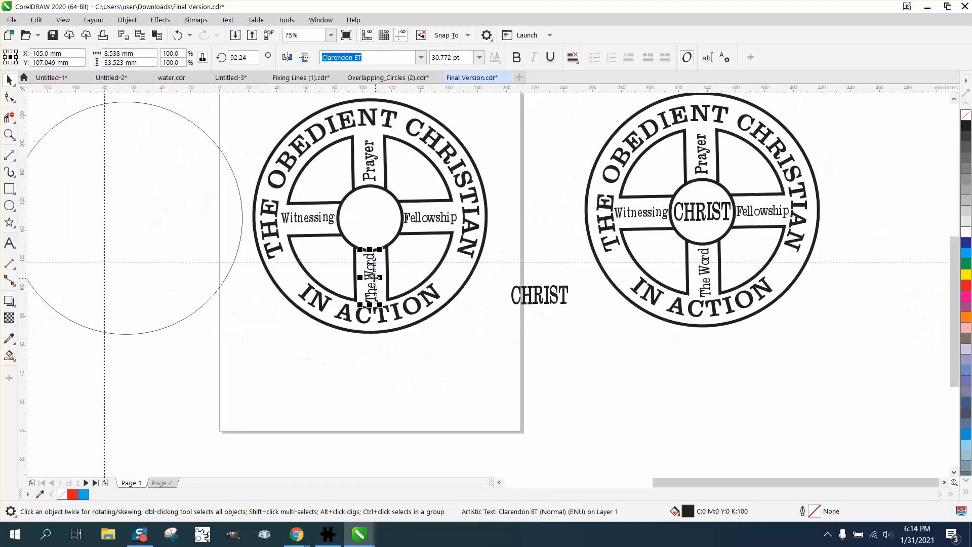
pyautogui.click(369, 173)
pyautogui.moveTo(372, 171); pyautogui.dragTo(372, 229)
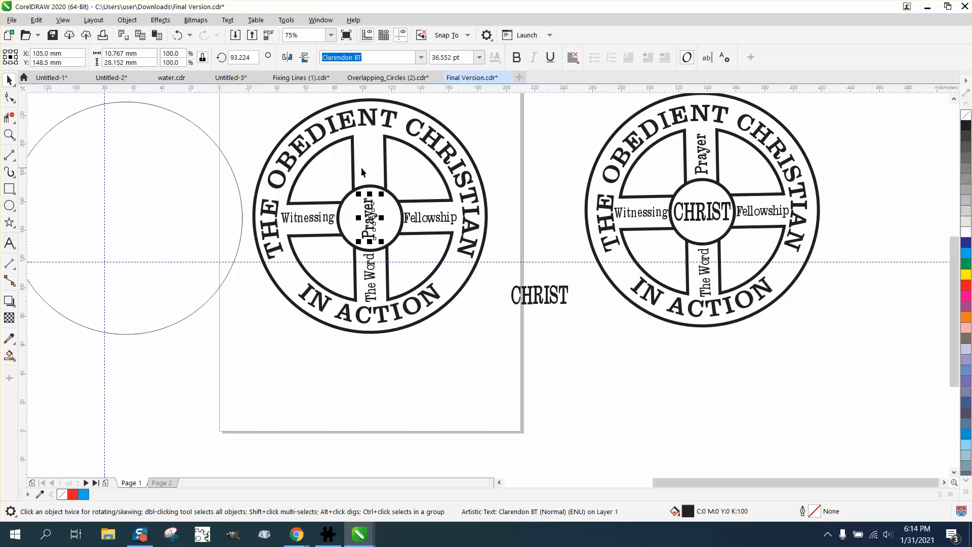
pyautogui.click(10, 134)
pyautogui.click(369, 205)
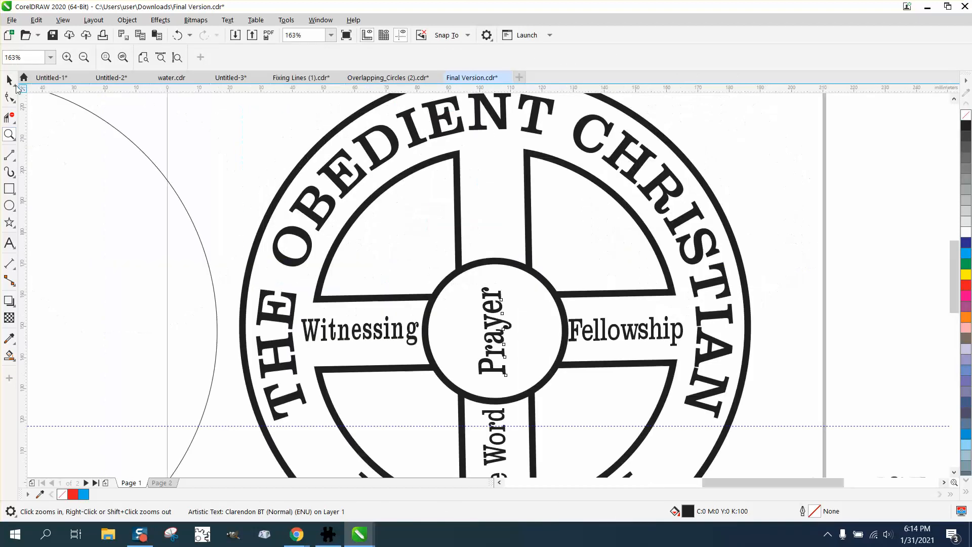
pyautogui.click(10, 80)
pyautogui.moveTo(494, 331); pyautogui.dragTo(493, 267)
pyautogui.click(177, 35)
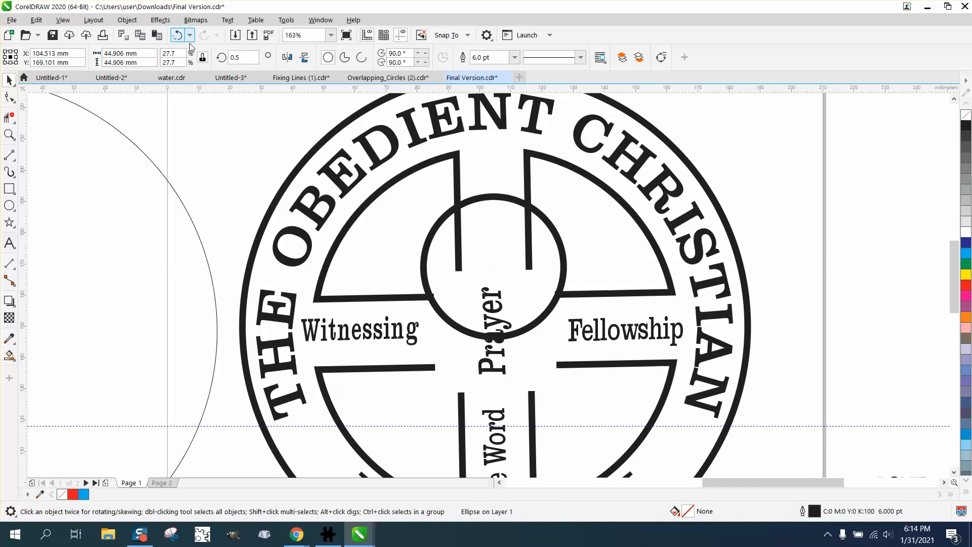
pyautogui.click(498, 302)
pyautogui.moveTo(495, 331); pyautogui.dragTo(495, 204)
pyautogui.scroll(-3, 495, 204)
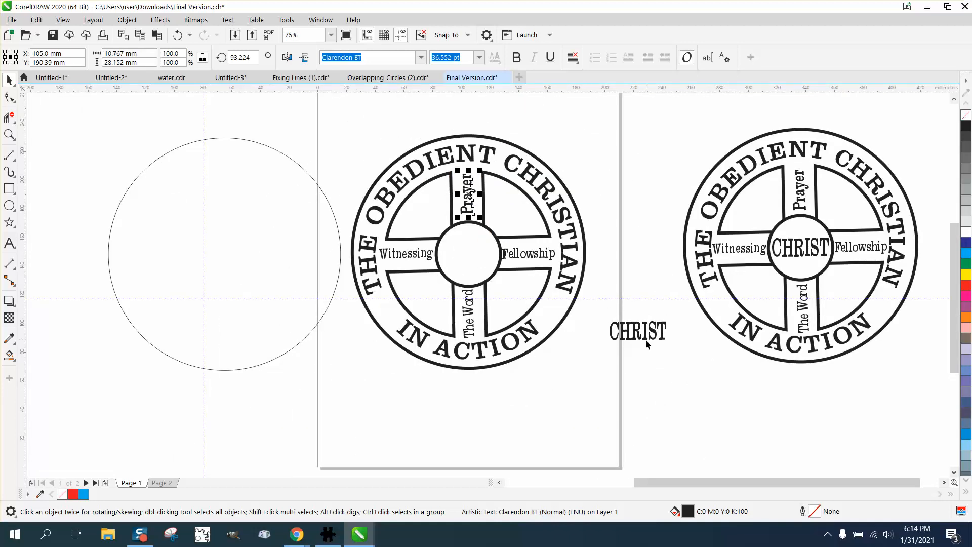
# Center the CHRIST text on the page so it sits inside the middle circle.
pyautogui.click(645, 339)
pyautogui.press('p')
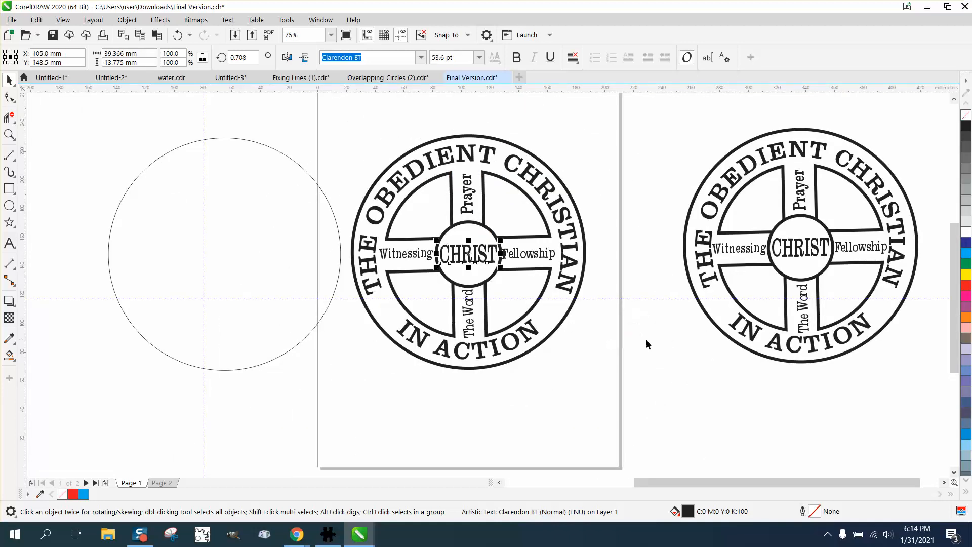
pyautogui.click(655, 306)
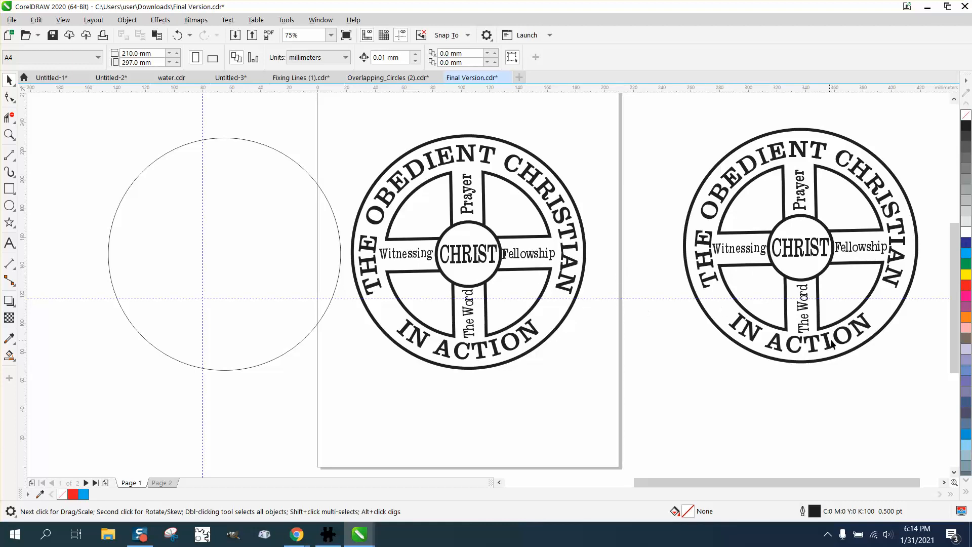
# Nudge the curved IN ACTION text down slightly, then zoom in to inspect the emblem.
pyautogui.click(536, 334)
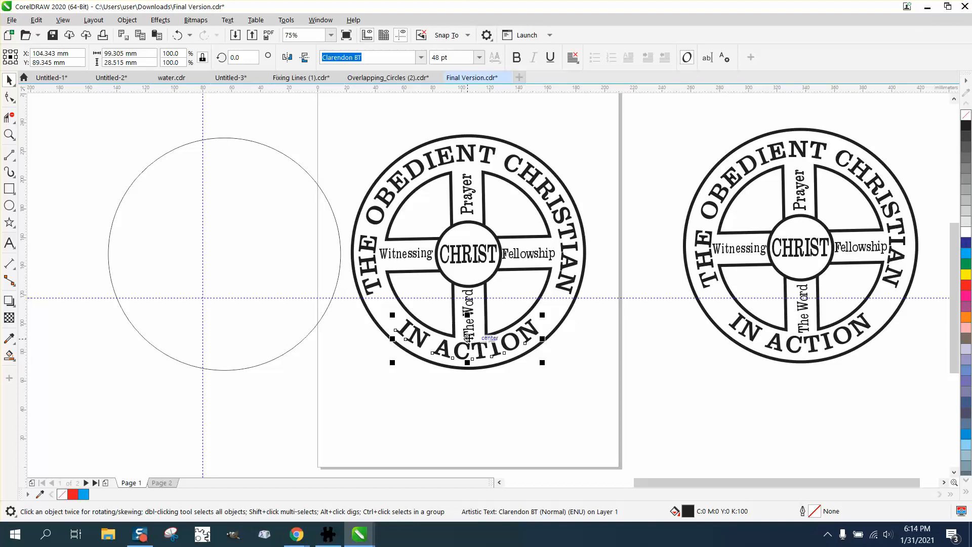
pyautogui.moveTo(468, 338); pyautogui.dragTo(469, 338)
pyautogui.press('Down')
pyautogui.press('Down')
pyautogui.press('Down')
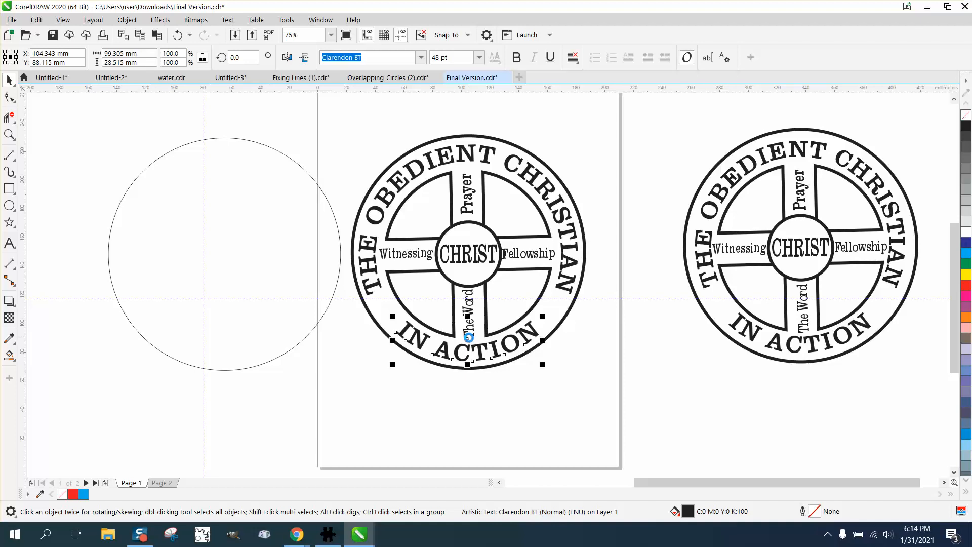
pyautogui.click(475, 389)
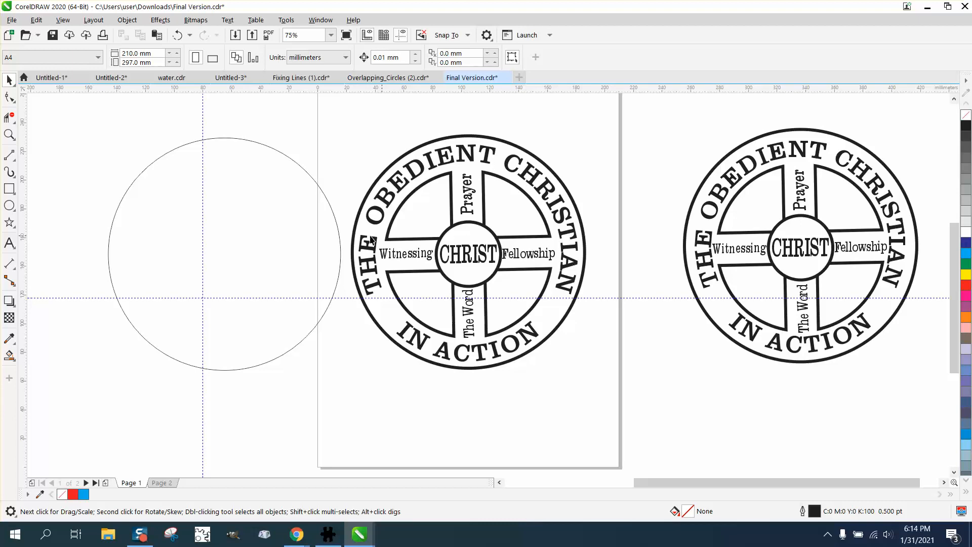
pyautogui.click(9, 135)
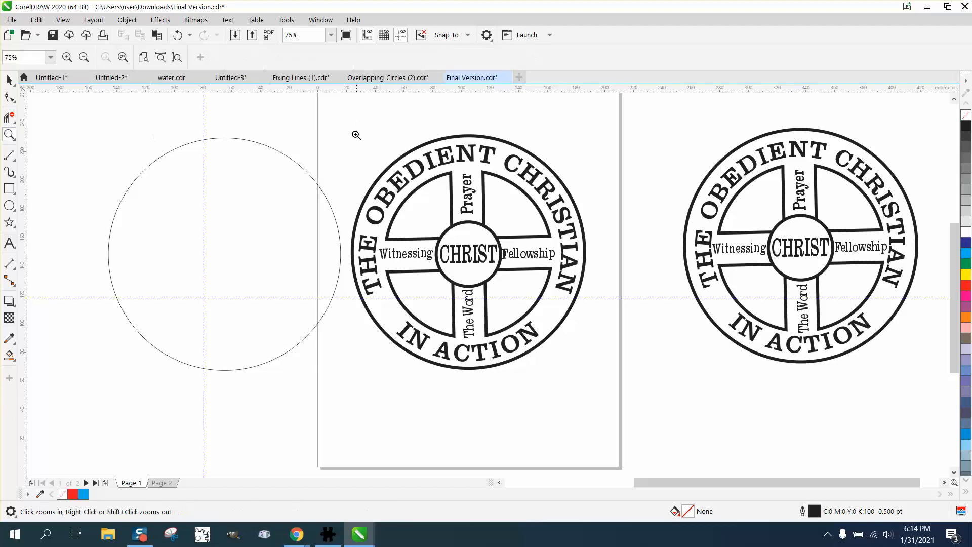
pyautogui.click(650, 369)
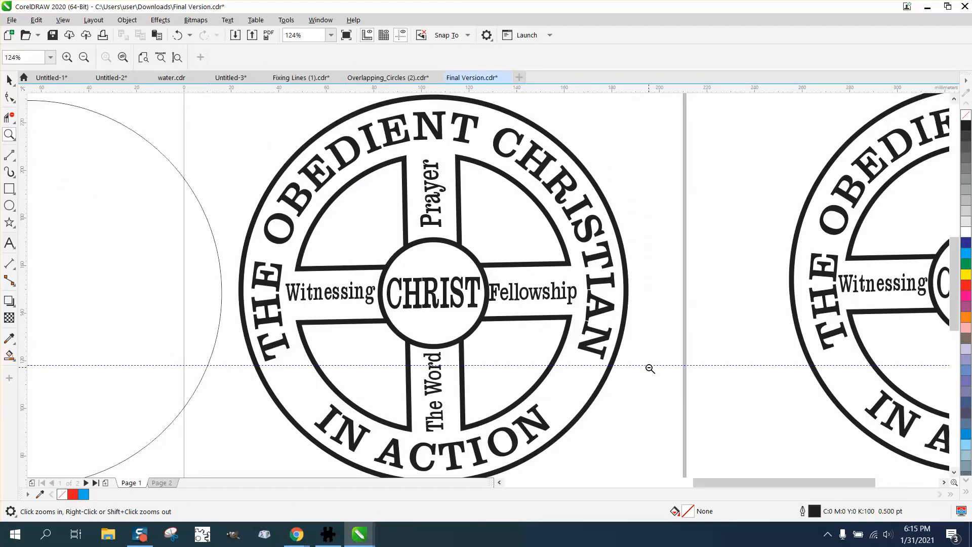